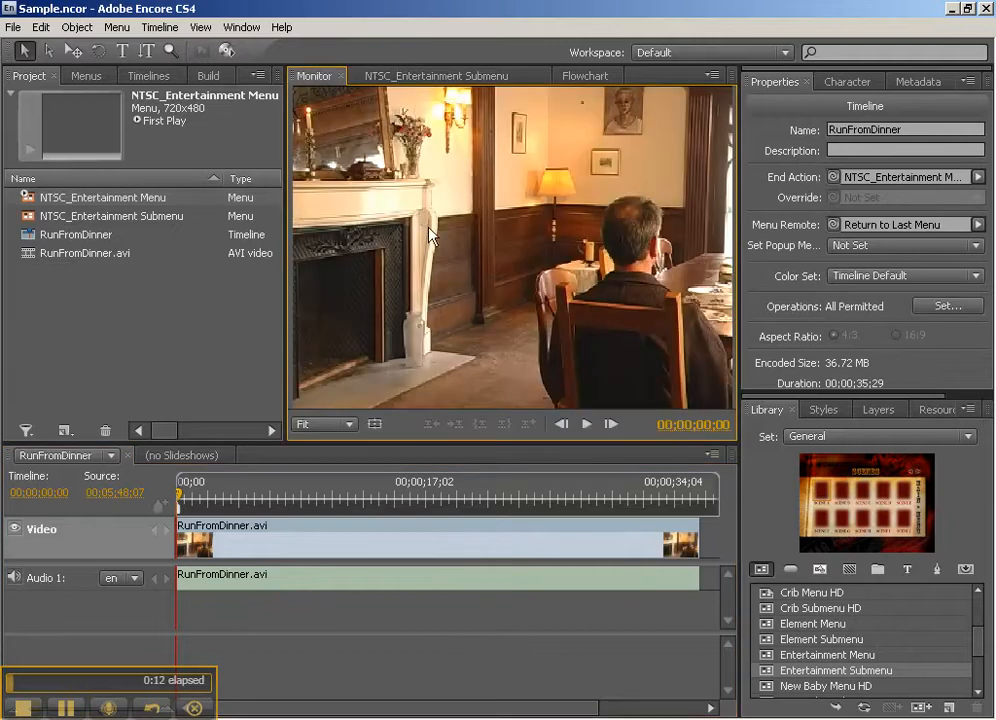
# - Widen the Monitor panel slightly and set its preview magnification to 50%
pyautogui.moveTo(738, 272); pyautogui.dragTo(757, 272)
pyautogui.click(348, 426)
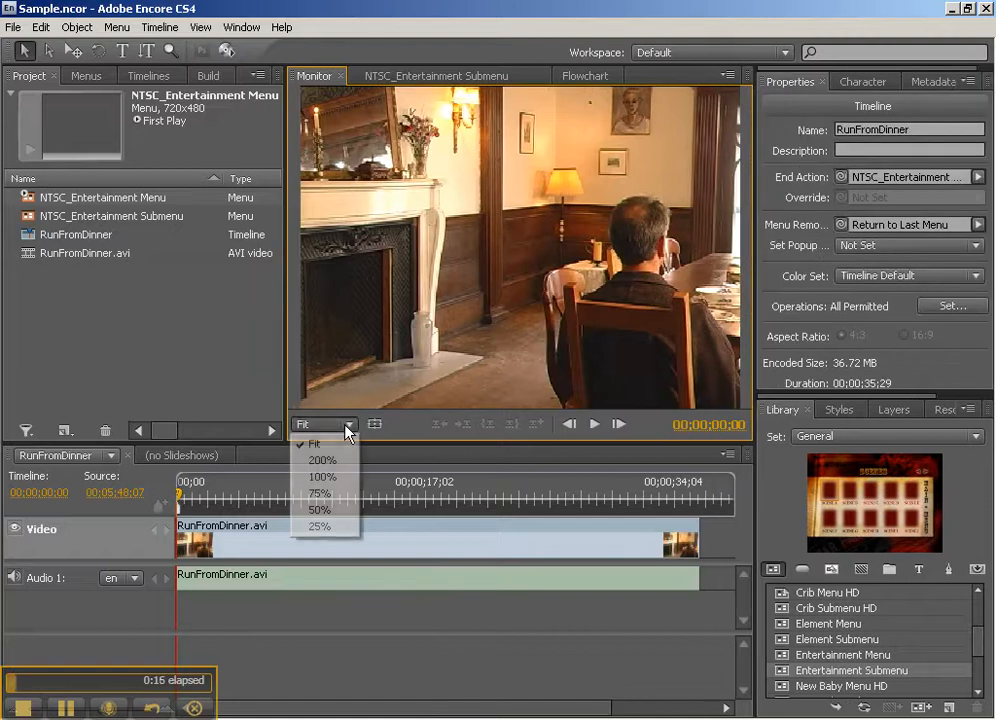
pyautogui.click(333, 496)
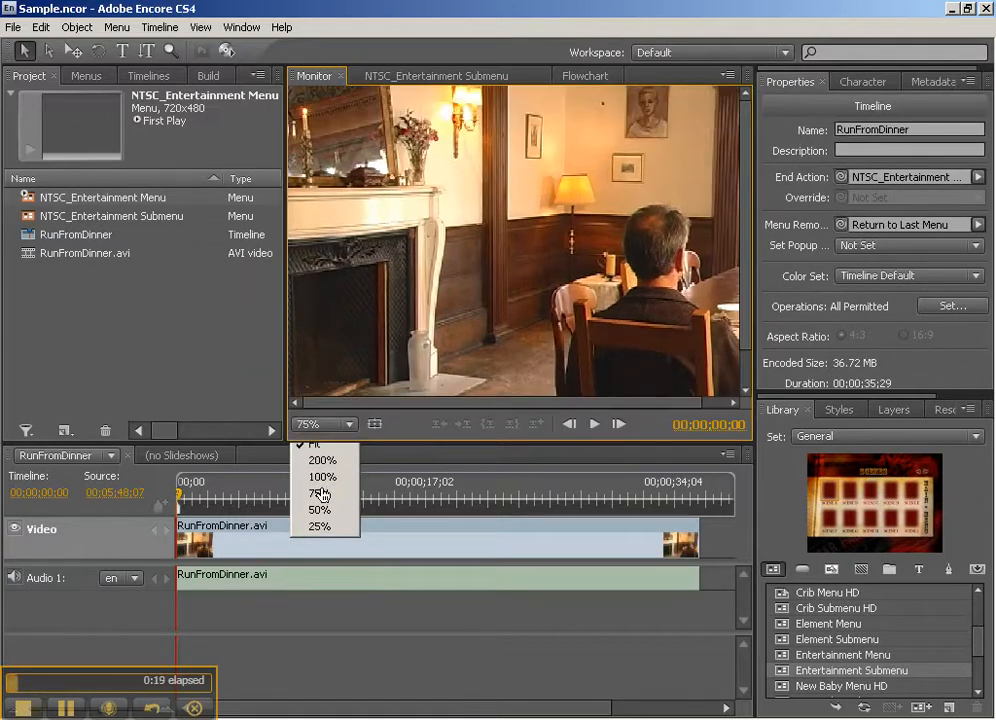
pyautogui.click(322, 426)
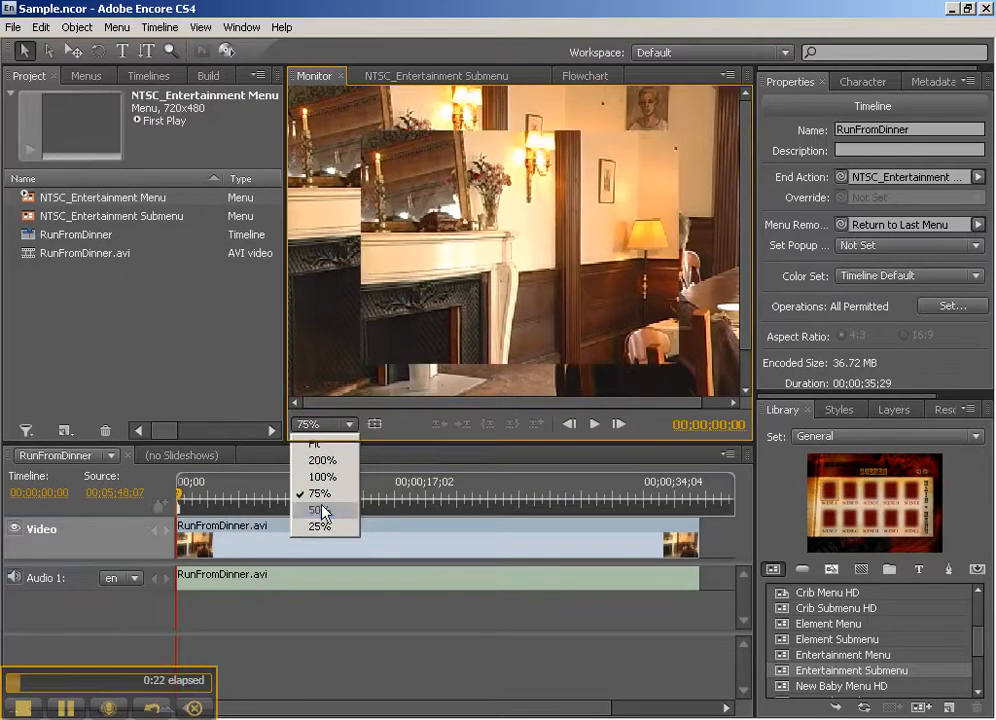
pyautogui.click(322, 510)
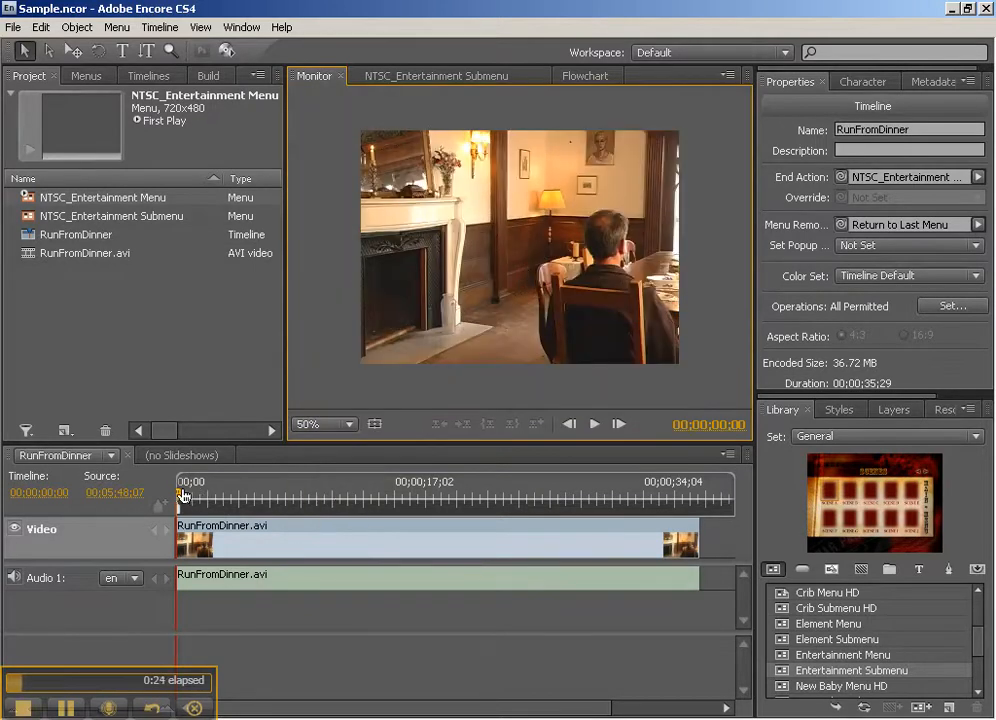
# - Add a chapter point to the RunFromDinner timeline at 00;00;17;05, where the second take begins
pyautogui.moveTo(180, 500); pyautogui.dragTo(427, 487)
pyautogui.press('Right')
pyautogui.press('Right')
pyautogui.press('Right')
pyautogui.press('Right')
pyautogui.press('Right')
pyautogui.press('Right')
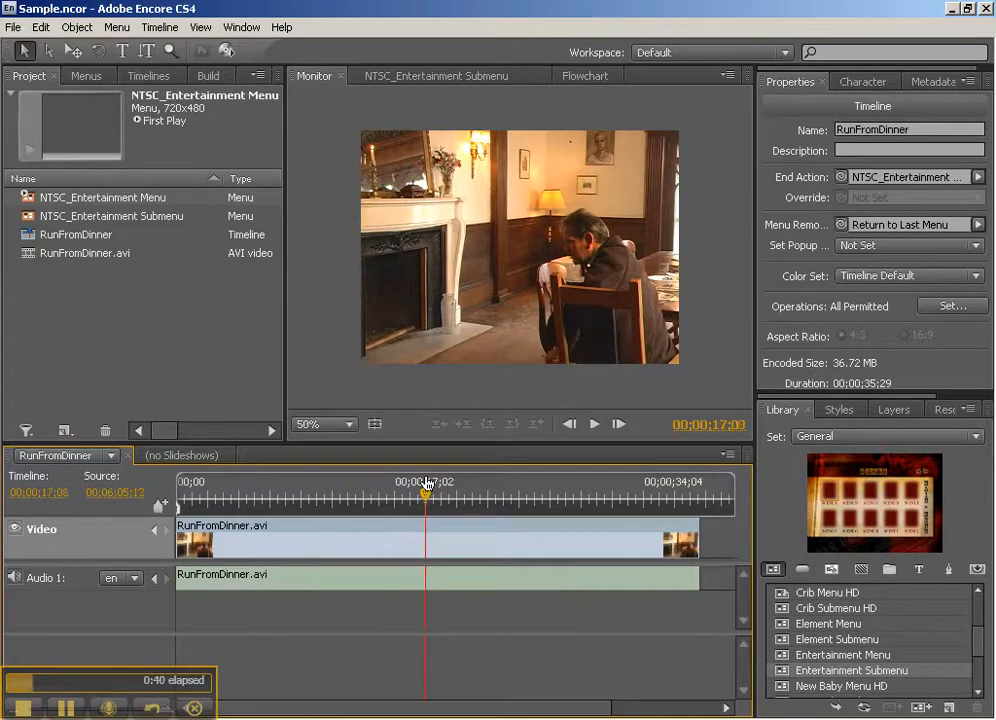
pyautogui.press('Left')
pyautogui.press('Right')
pyautogui.press('Left')
pyautogui.press('Right')
pyautogui.press('Left')
pyautogui.press('Right')
pyautogui.press('Left')
pyautogui.press('Right')
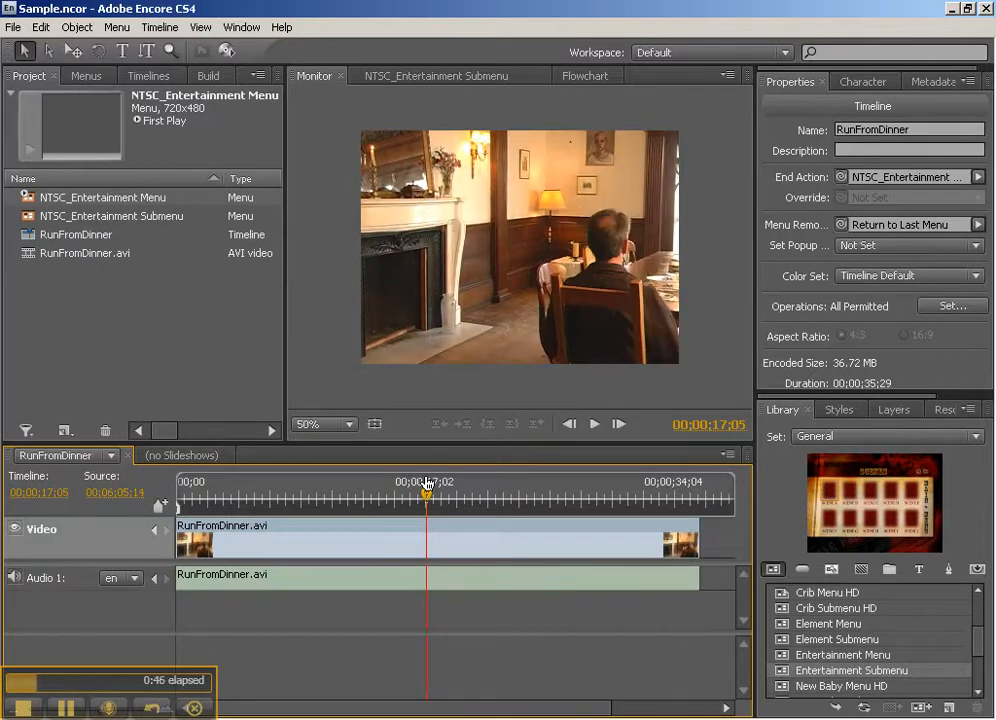
pyautogui.click(157, 508)
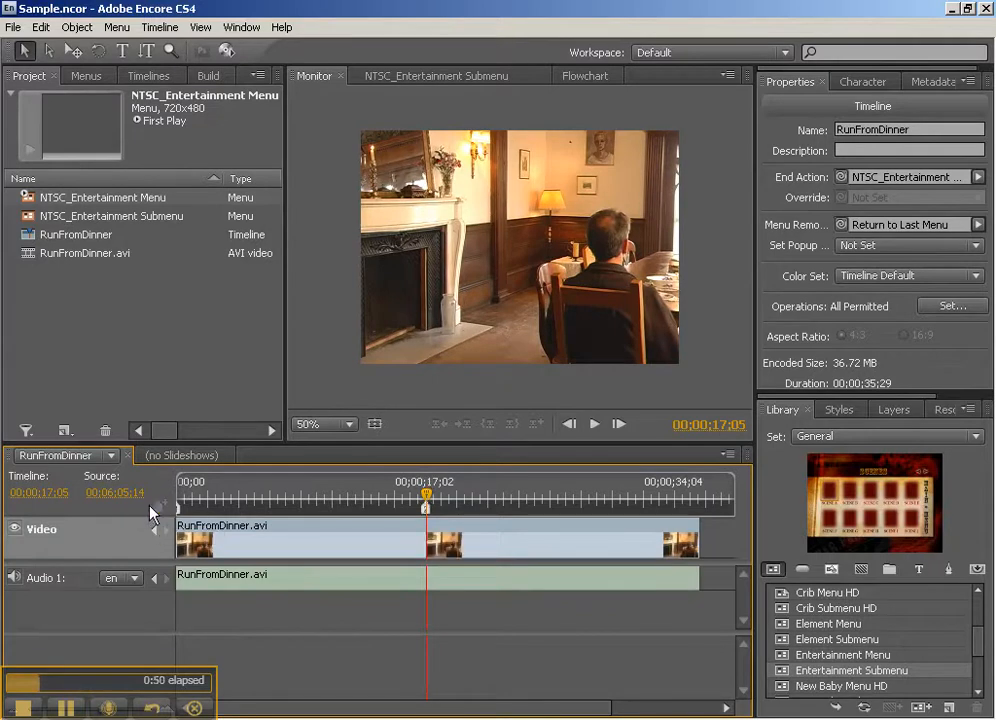
# - Rename the chapter point at 00;00;17;05 as Take2
pyautogui.click(427, 510)
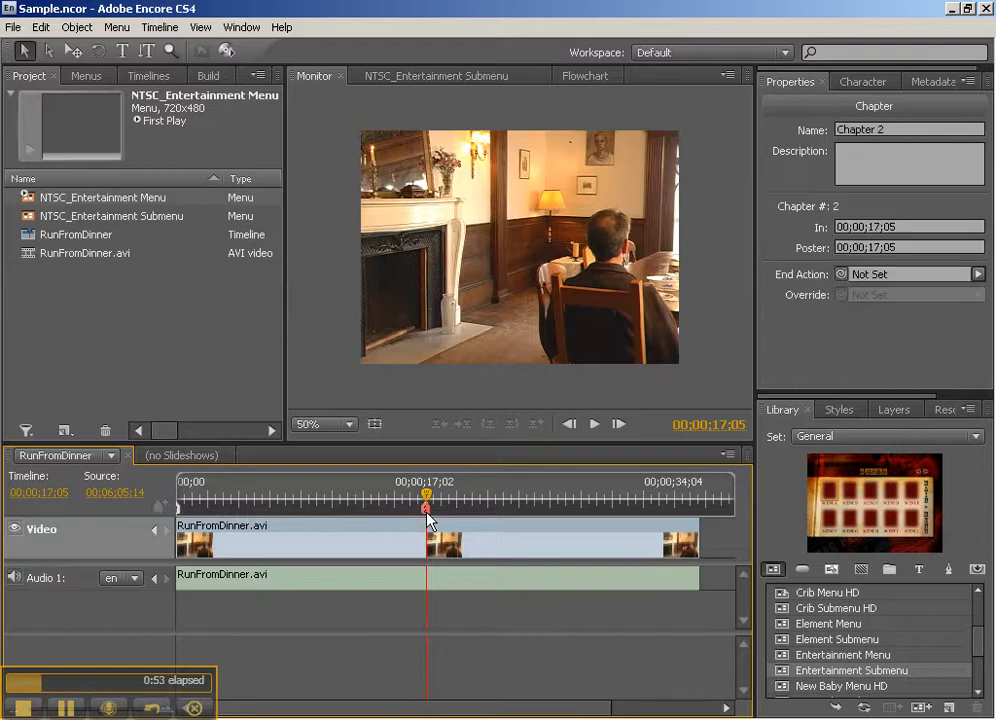
pyautogui.click(907, 131)
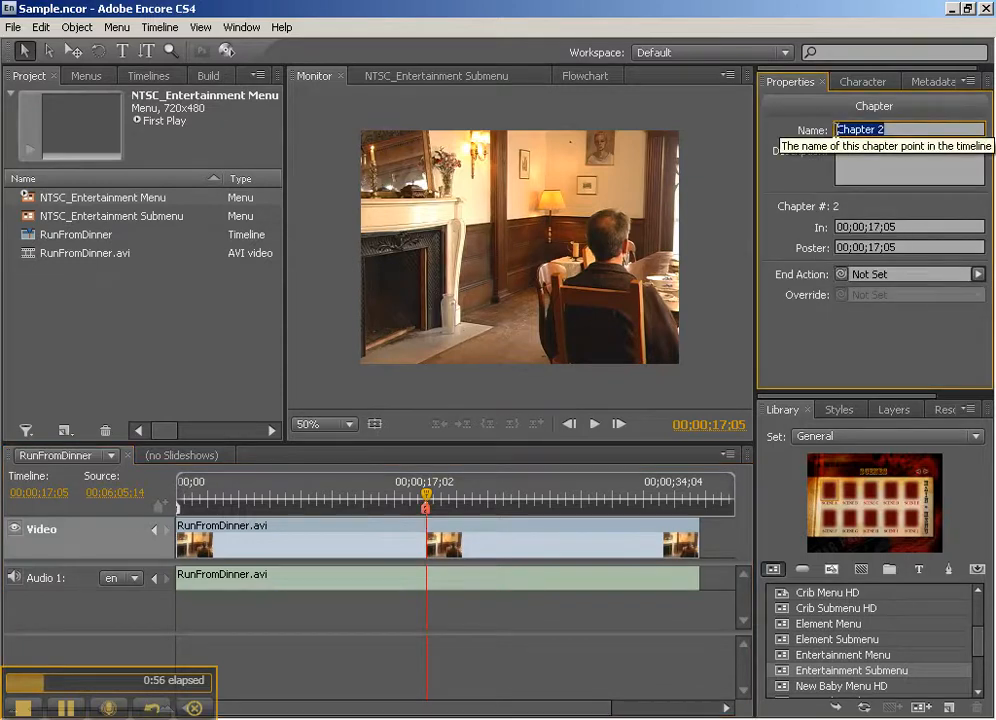
pyautogui.write('Take2')
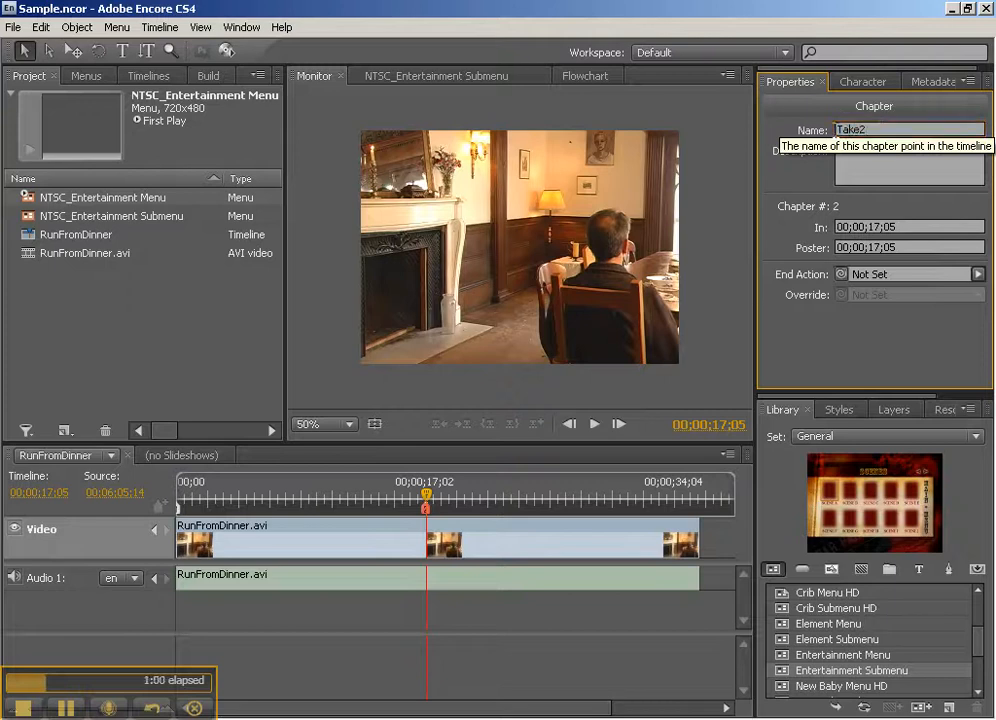
pyautogui.press('Return')
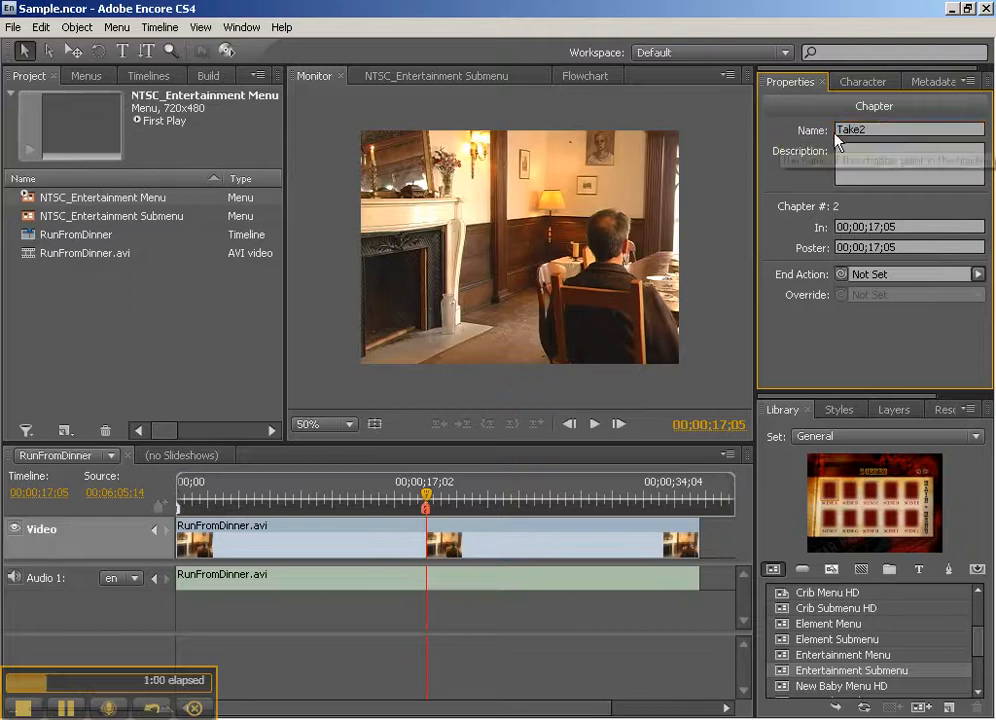
# - Rename the chapter point at the start of the timeline as Take 1
pyautogui.click(178, 508)
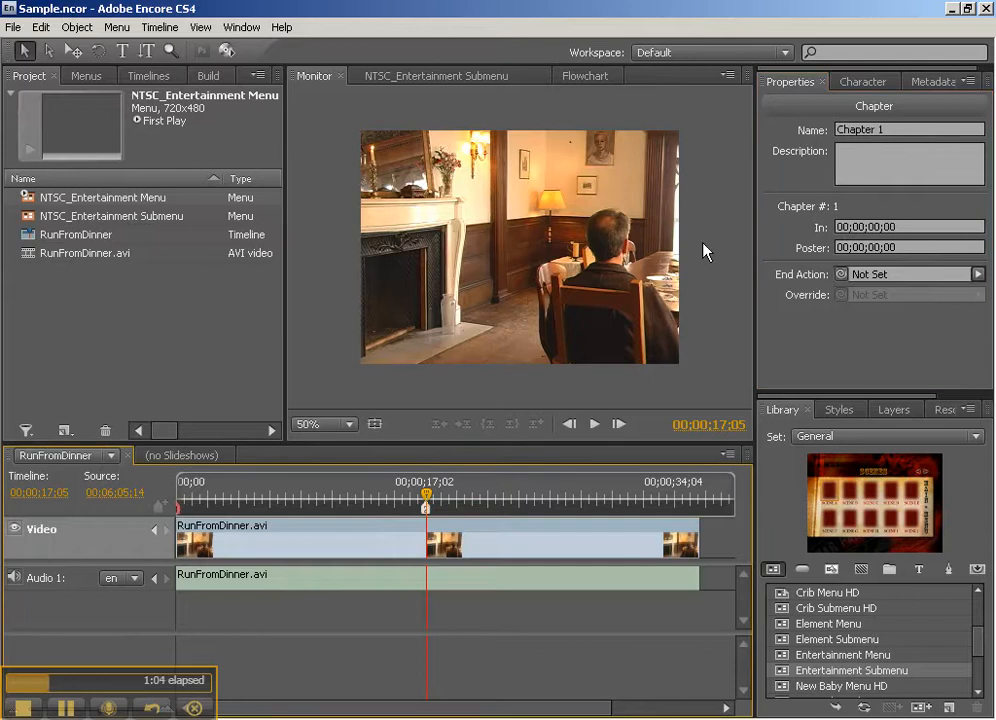
pyautogui.click(857, 129)
pyautogui.doubleClick(857, 129)
pyautogui.write('Take')
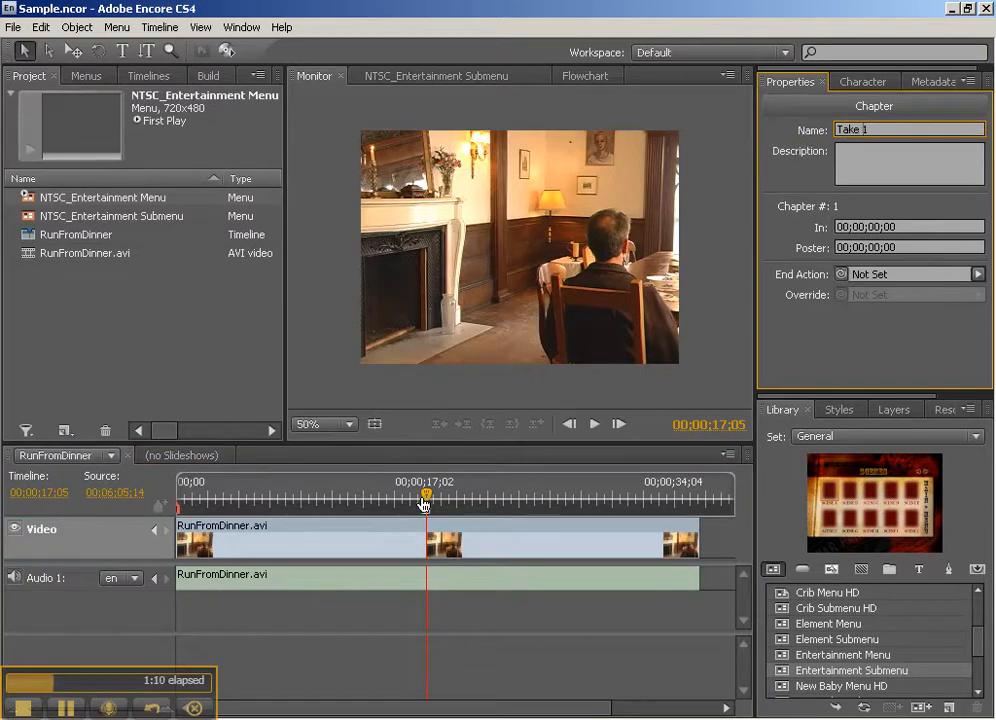
# - Play the last part of the timeline and add a third chapter point at 00;00;32;14
pyautogui.click(575, 499)
pyautogui.press('space')
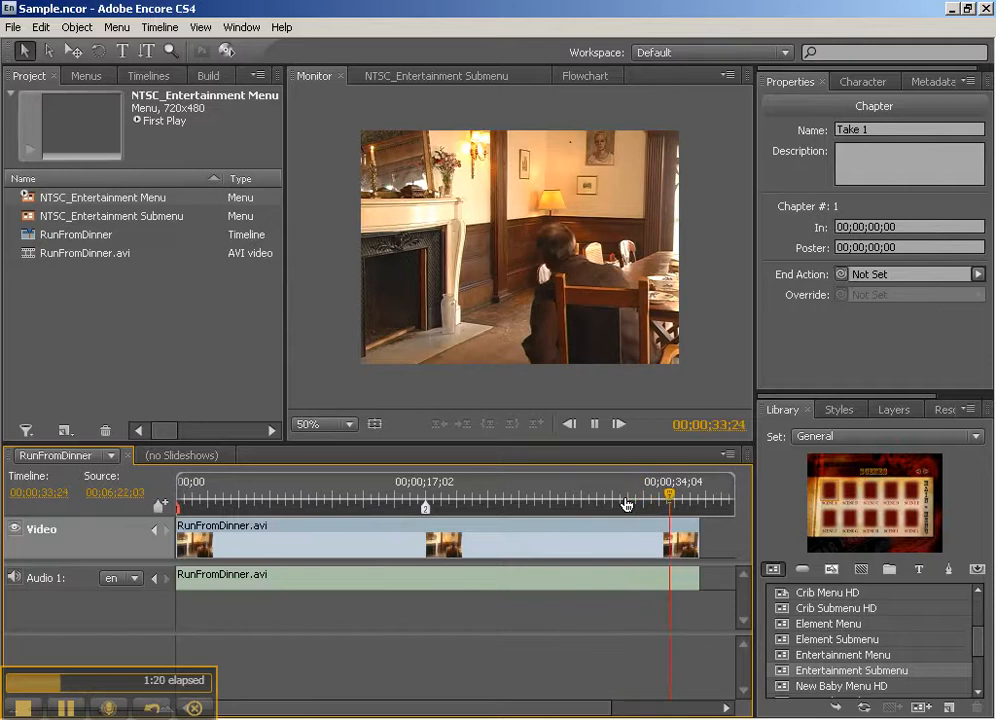
pyautogui.press('space')
pyautogui.moveTo(675, 505); pyautogui.dragTo(650, 497)
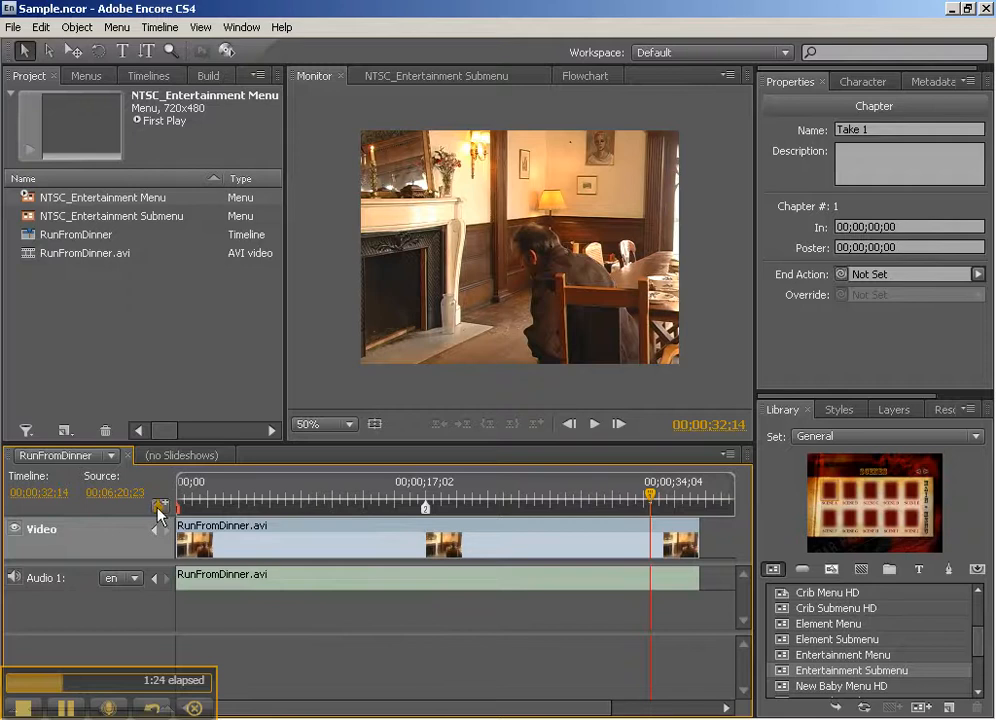
pyautogui.click(160, 508)
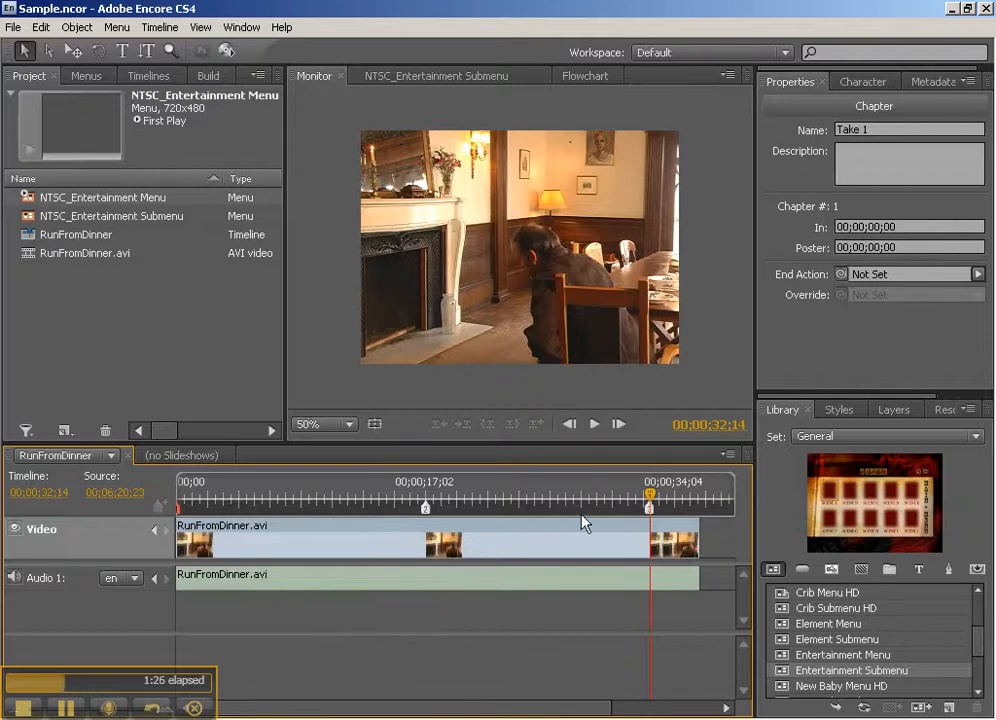
# - Rename the third chapter point as take 3
pyautogui.click(650, 507)
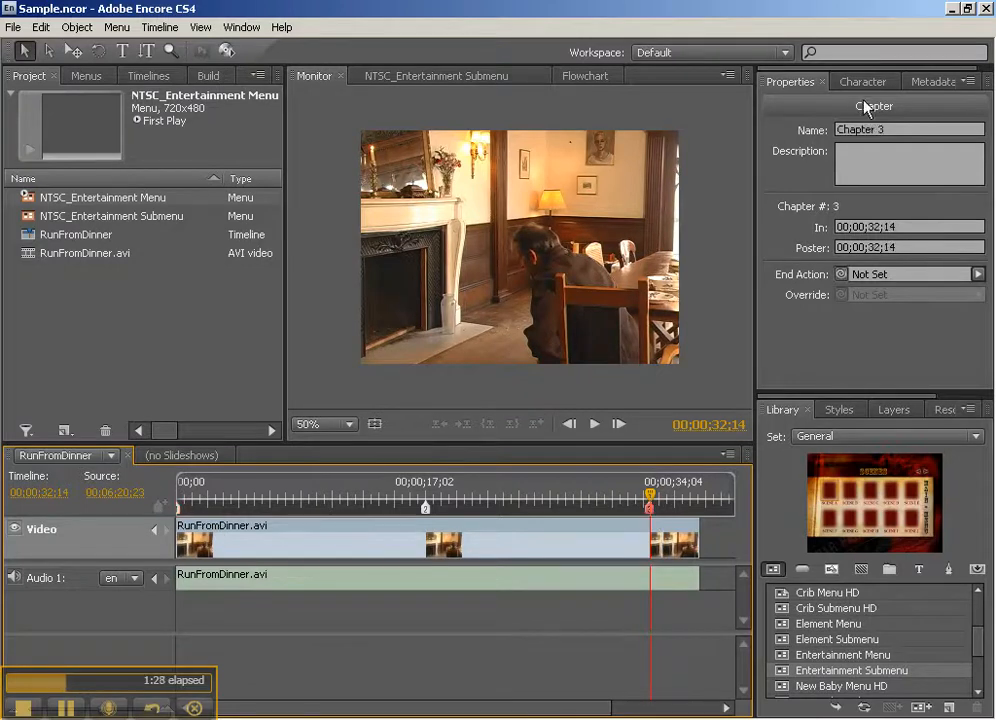
pyautogui.doubleClick(855, 129)
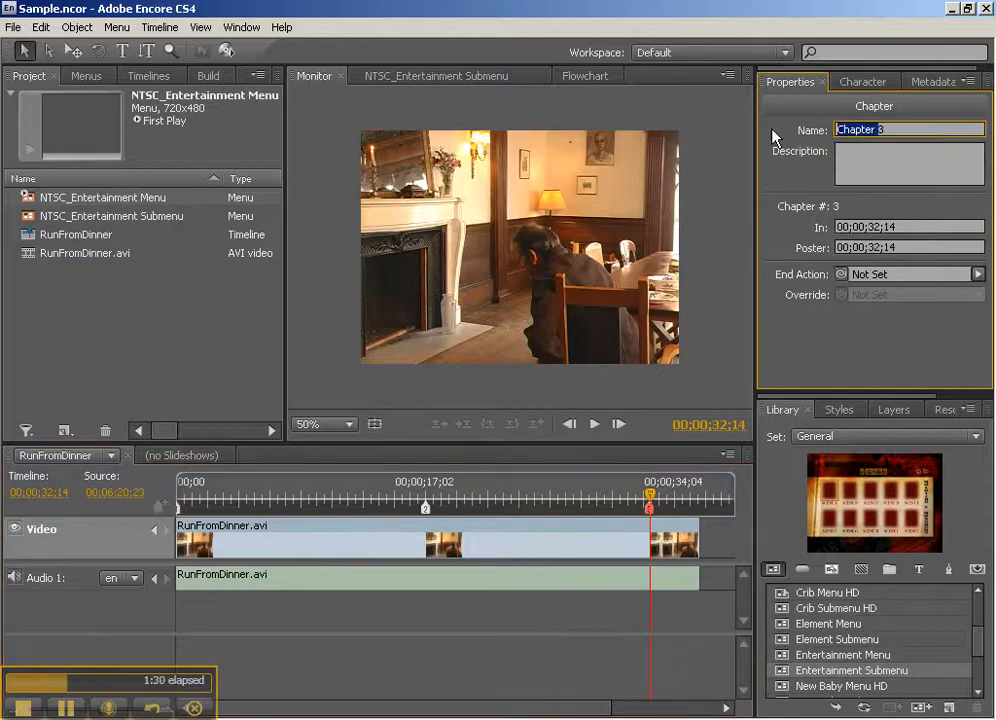
pyautogui.write('take')
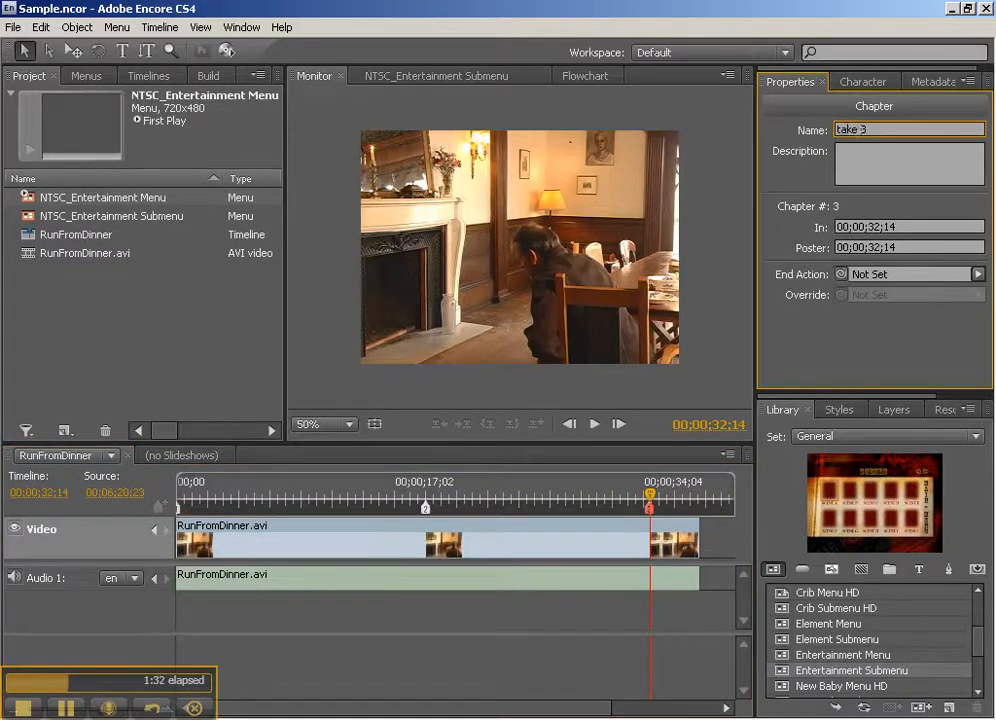
pyautogui.press('Return')
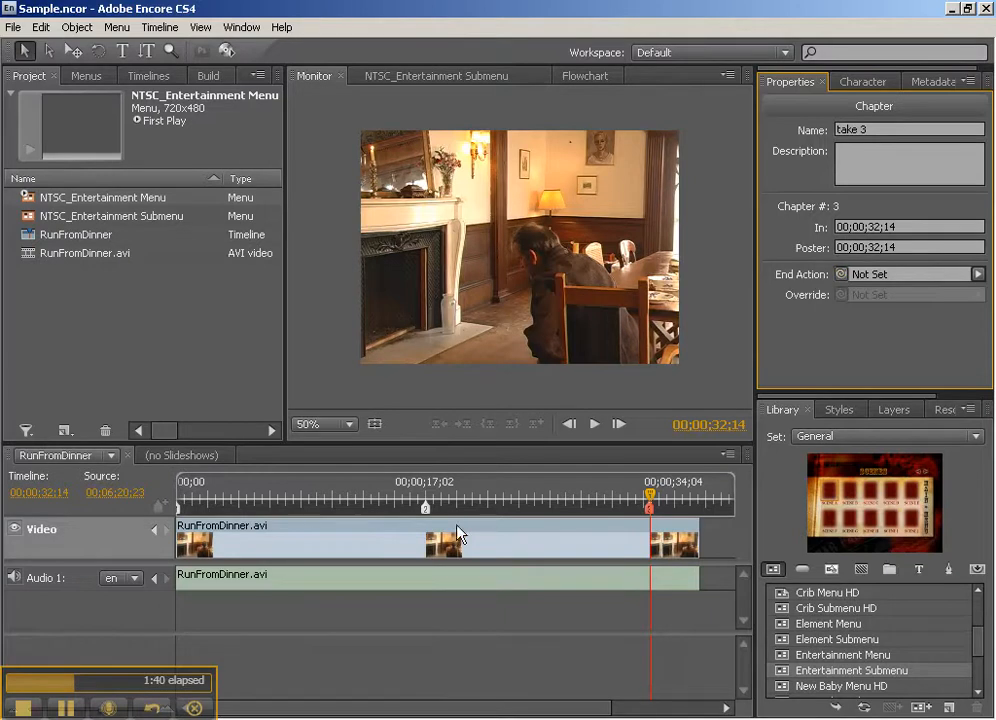
# - Open NTSC_Entertainment Submenu and link its Scene A button to the Take 1 chapter of RunFromDinner
pyautogui.click(425, 509)
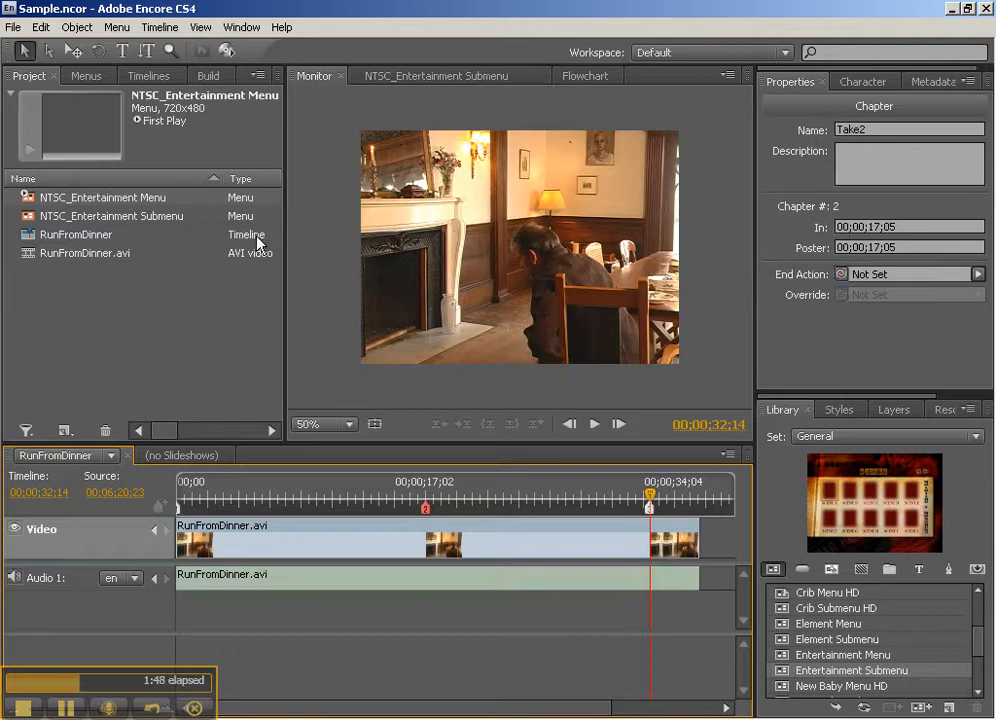
pyautogui.doubleClick(35, 218)
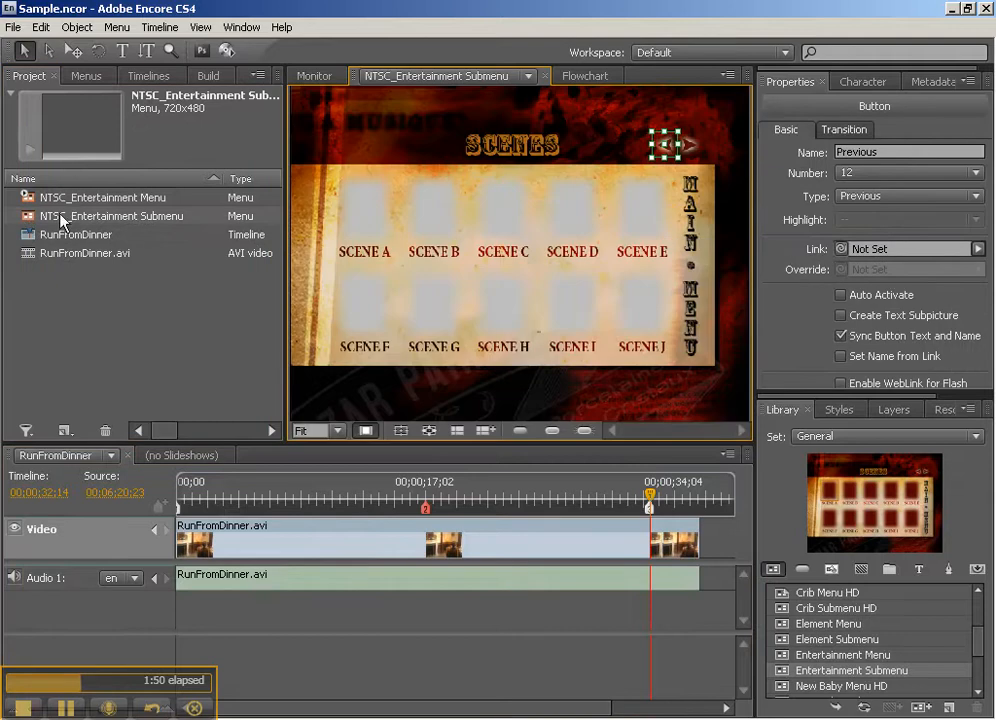
pyautogui.click(377, 216)
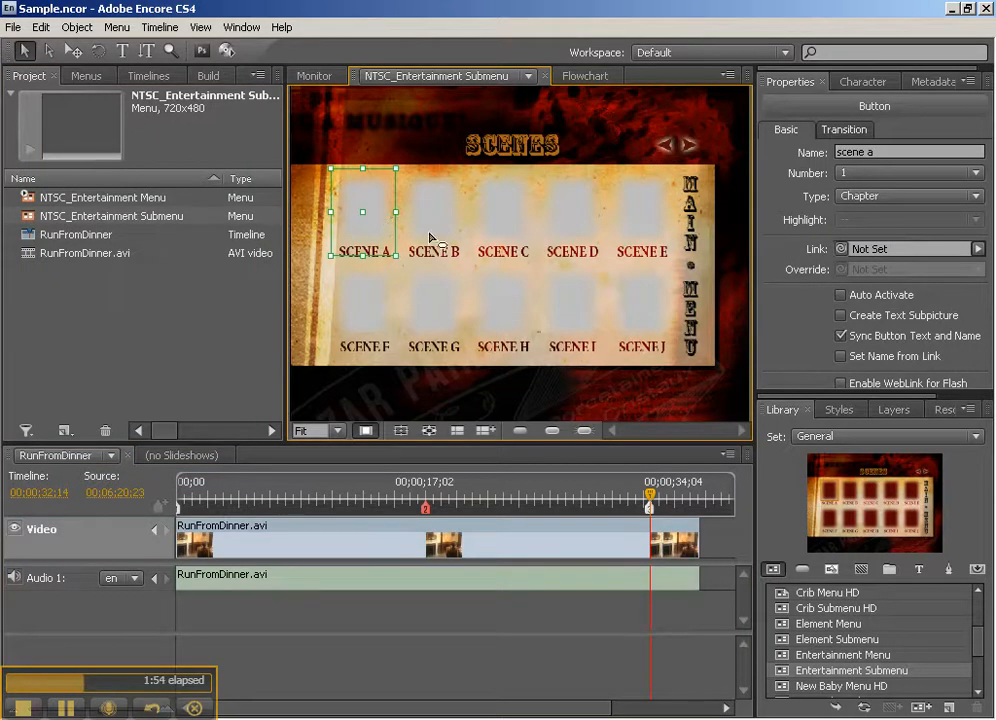
pyautogui.moveTo(841, 248); pyautogui.dragTo(180, 514)
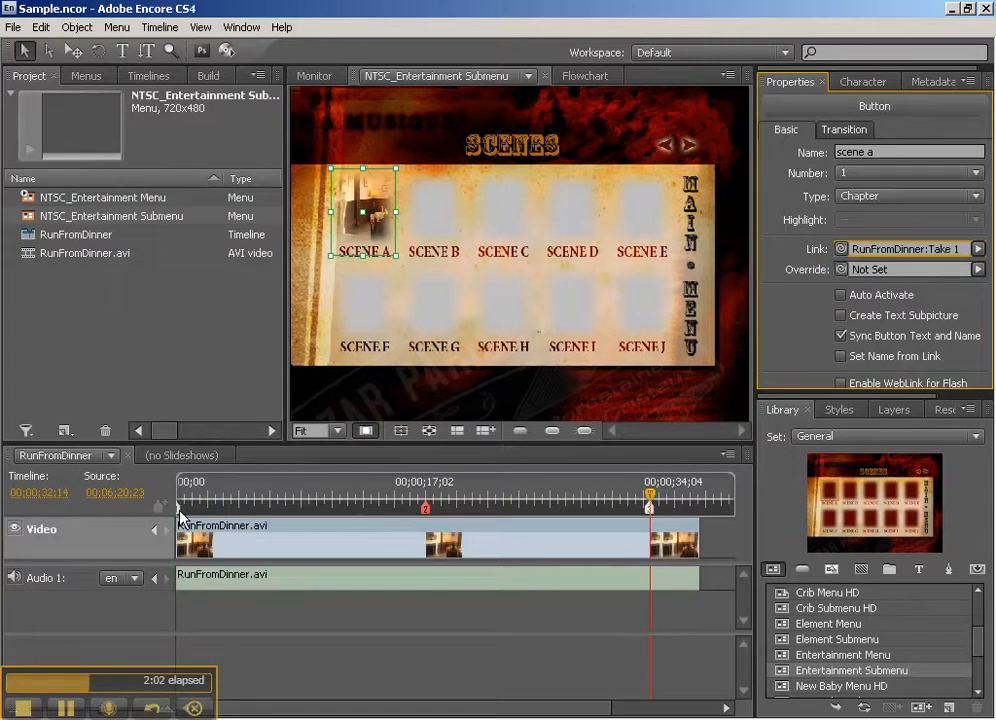
# - Link the Scene B button to the Take2 chapter and the Scene C button to the take 3 chapter
pyautogui.click(449, 216)
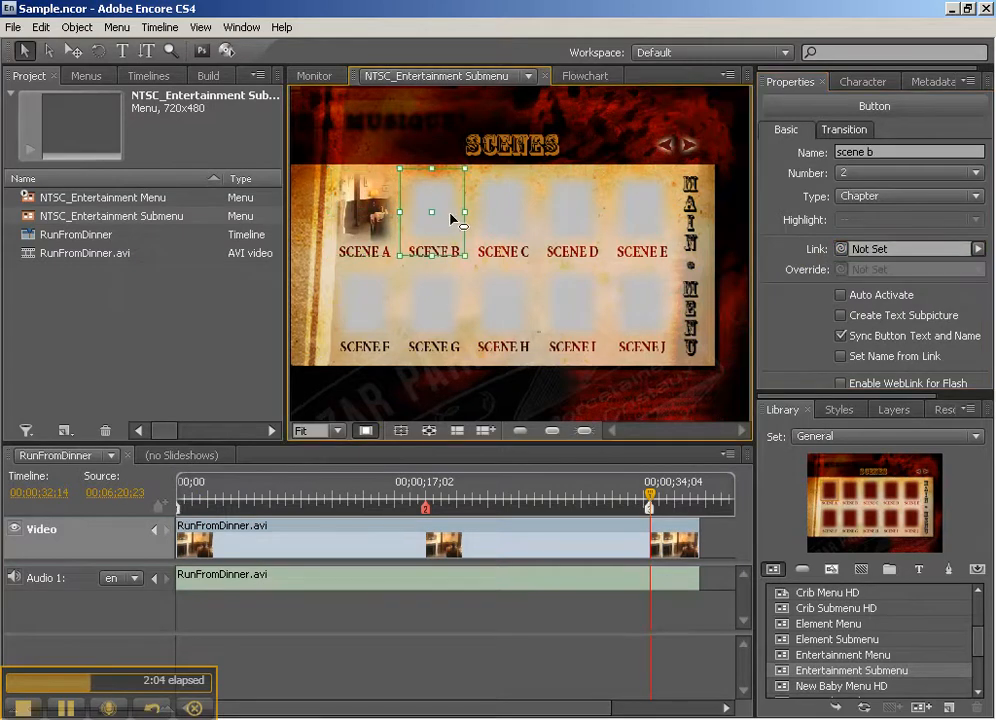
pyautogui.moveTo(844, 252)
pyautogui.mouseDown()
pyautogui.moveTo(703, 356)
pyautogui.moveTo(426, 511)
pyautogui.mouseUp()
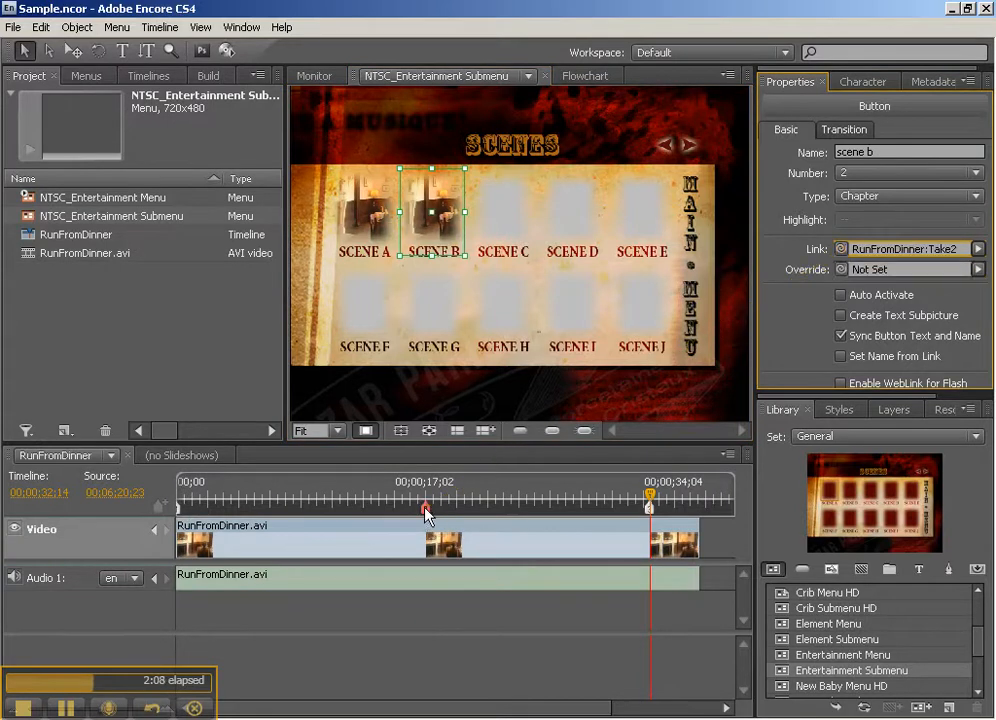
pyautogui.click(521, 207)
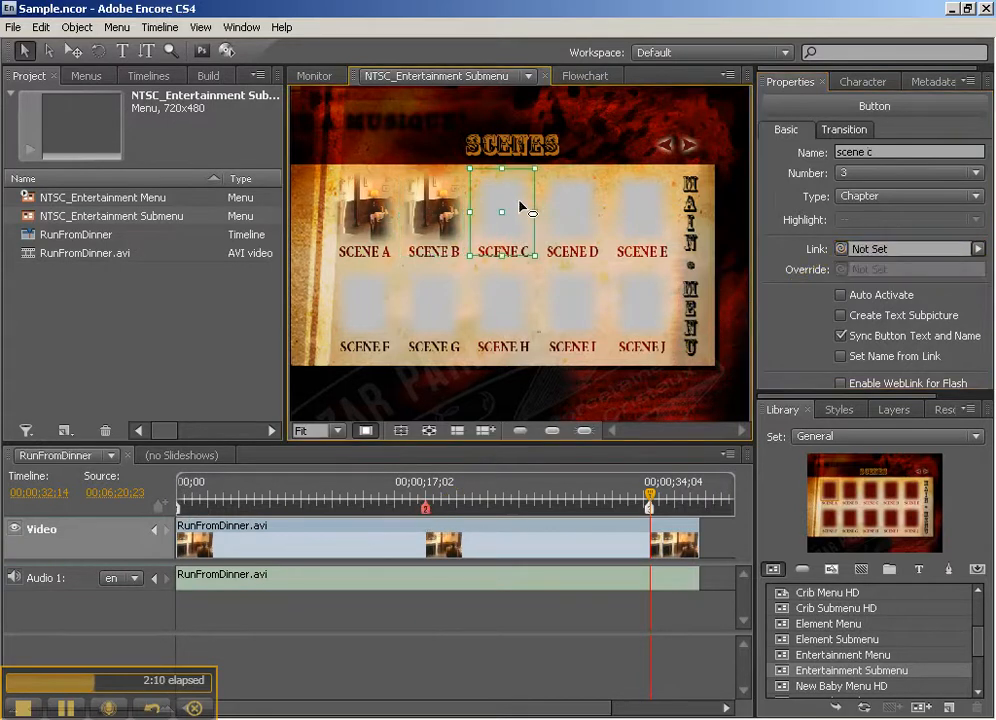
pyautogui.click(979, 249)
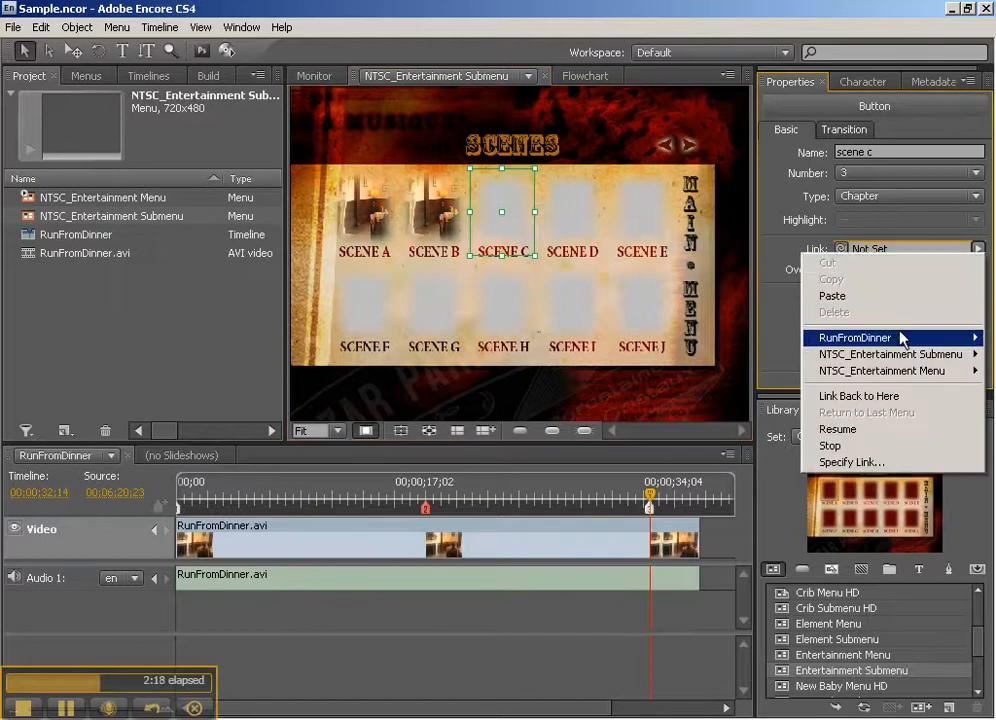
pyautogui.moveTo(899, 339)
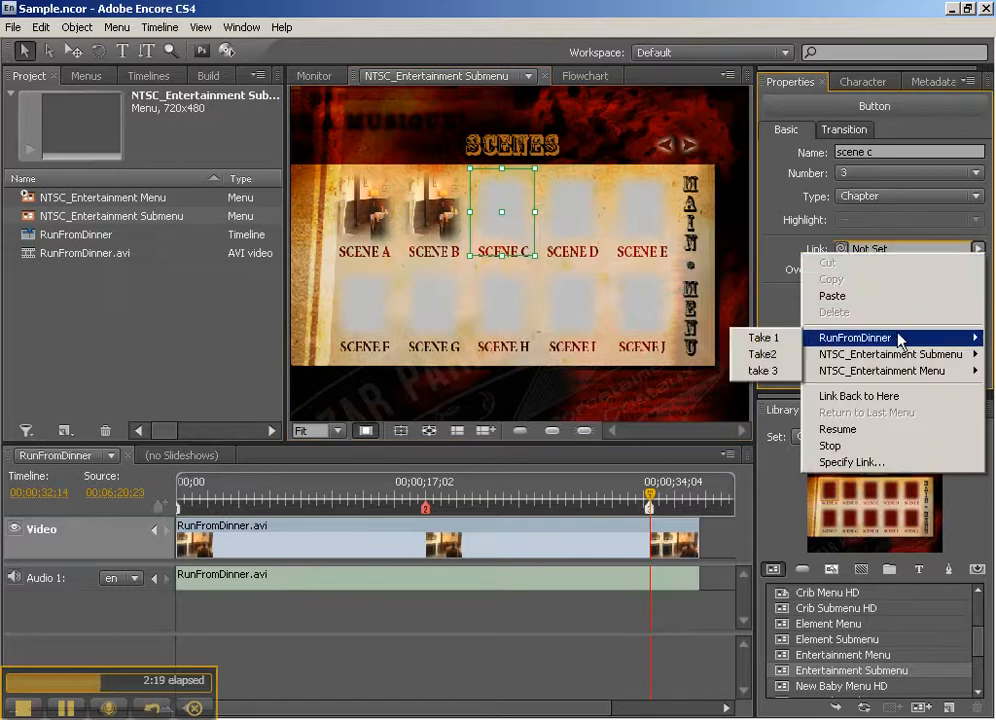
pyautogui.click(761, 370)
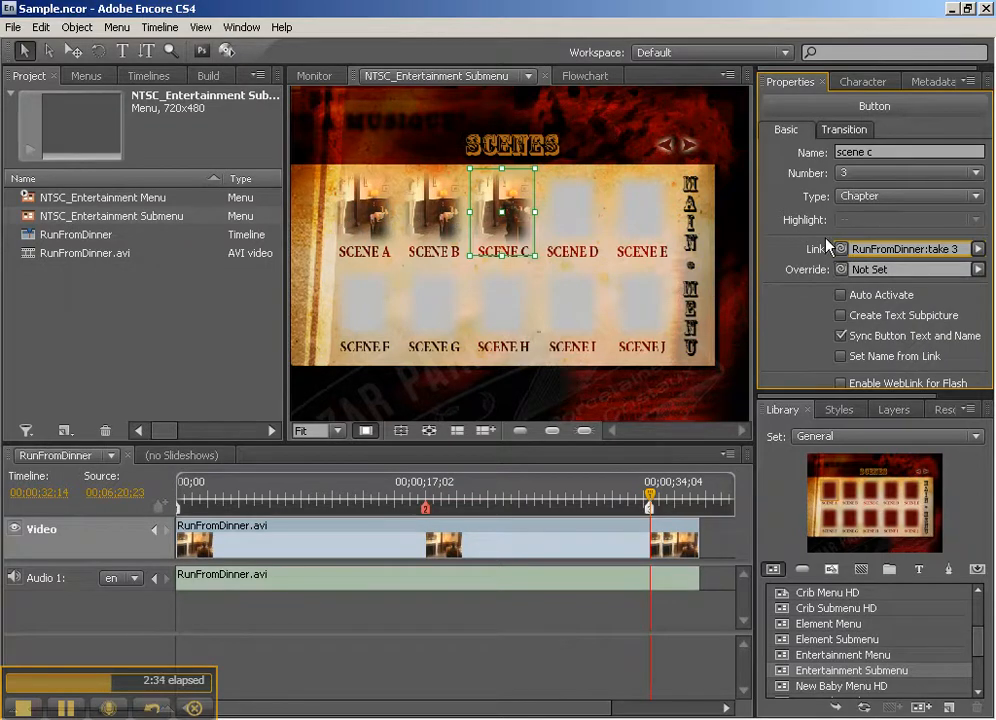
# - Set the Take2 chapter's end action to the Scene B button in NTSC_Entertainment Submenu, then deselect the chapter
pyautogui.click(427, 510)
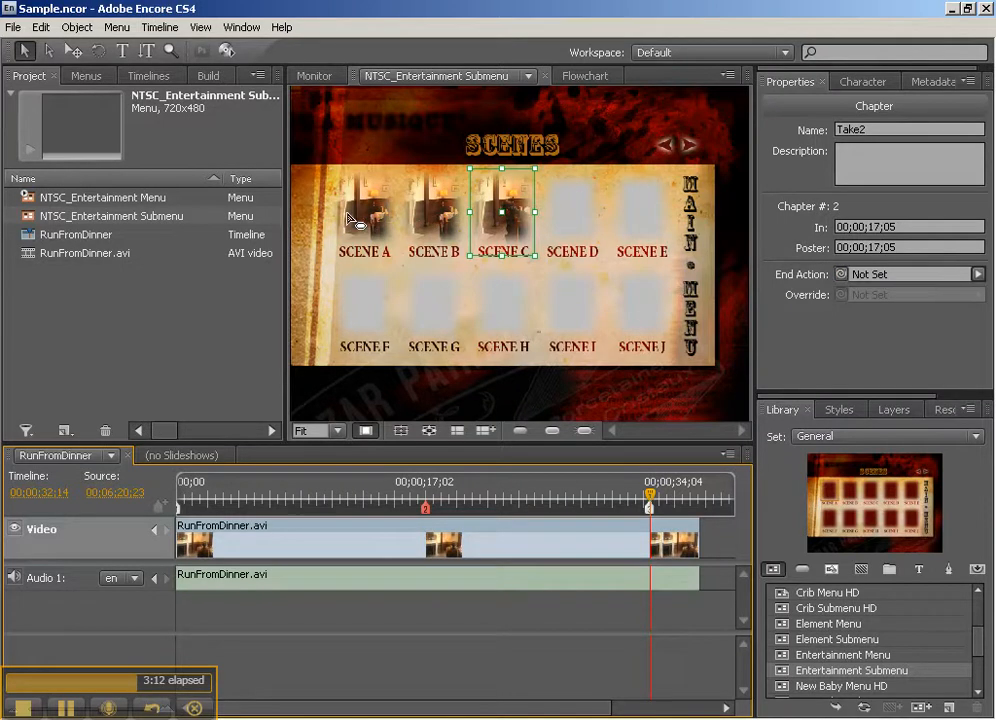
pyautogui.click(447, 217)
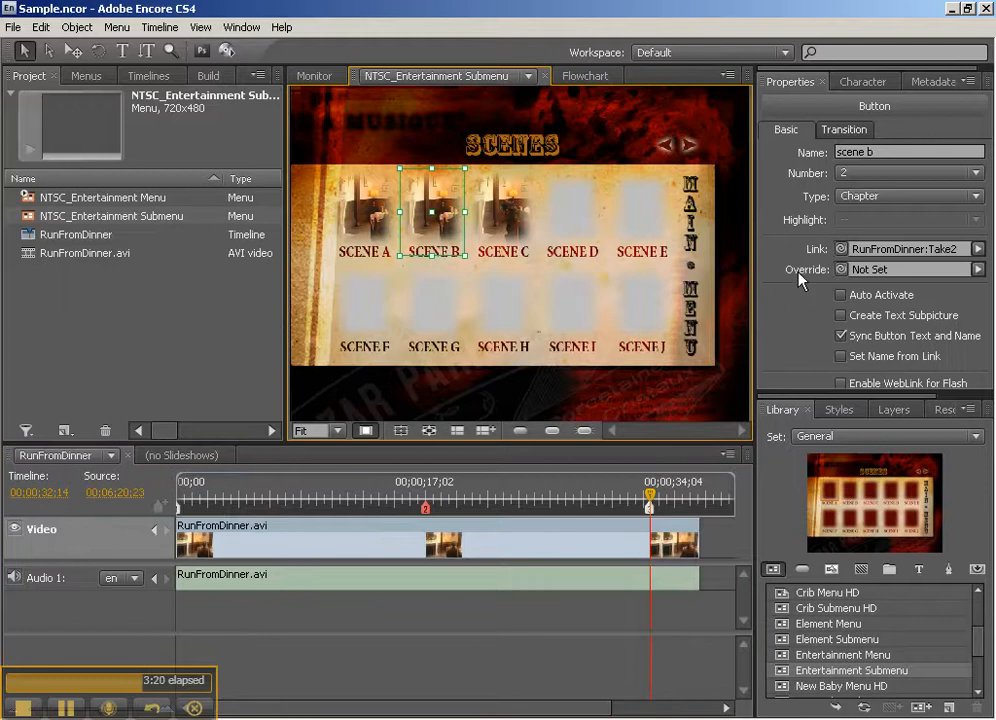
pyautogui.click(424, 509)
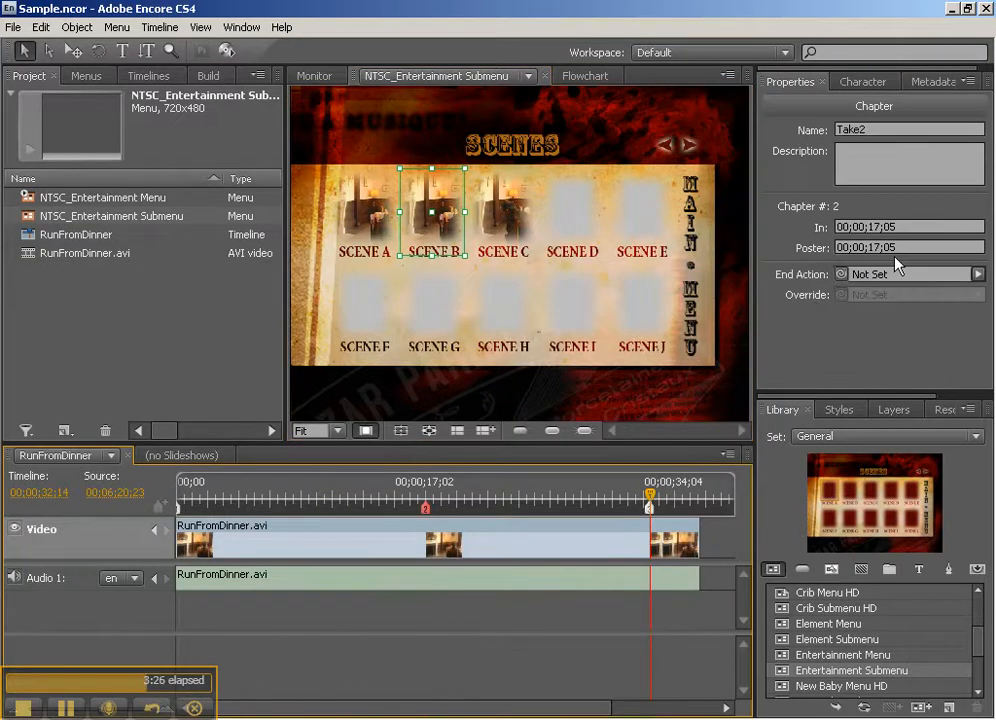
pyautogui.moveTo(842, 273); pyautogui.dragTo(447, 222)
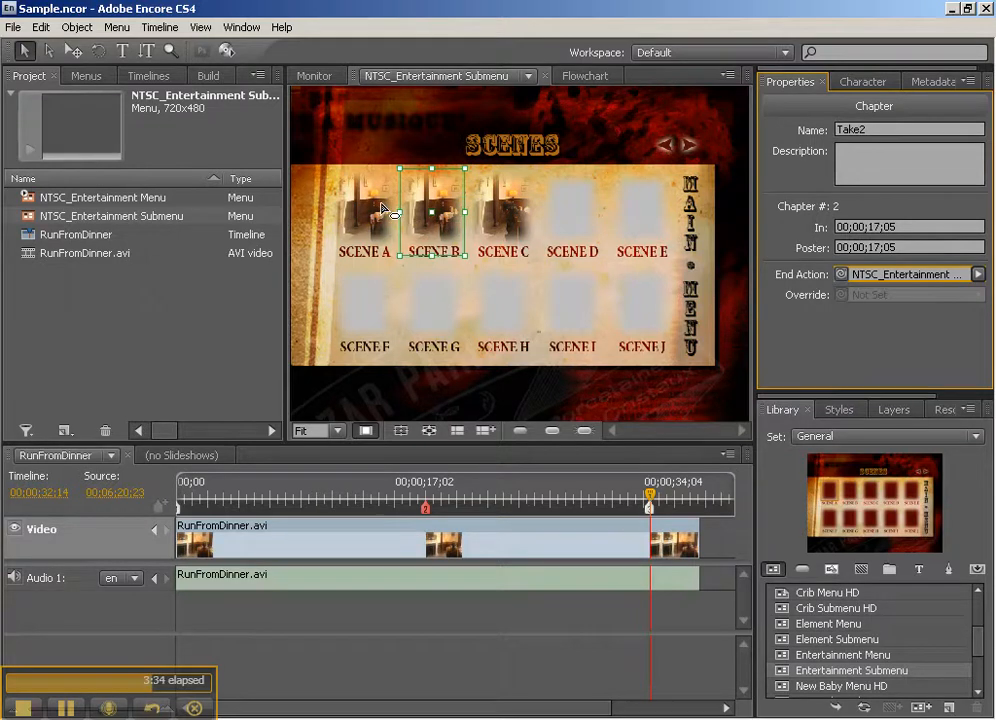
pyautogui.click(171, 305)
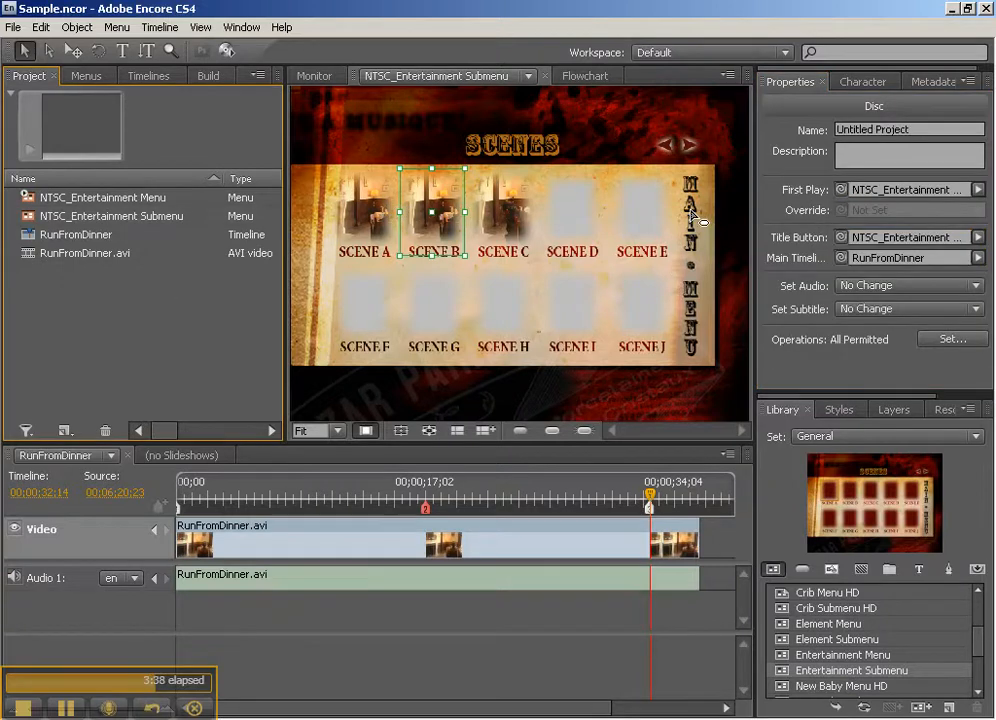
# - Check the link of the Main Menu button in the submenu, and open NTSC_Entertainment Menu to review its buttons
pyautogui.click(690, 265)
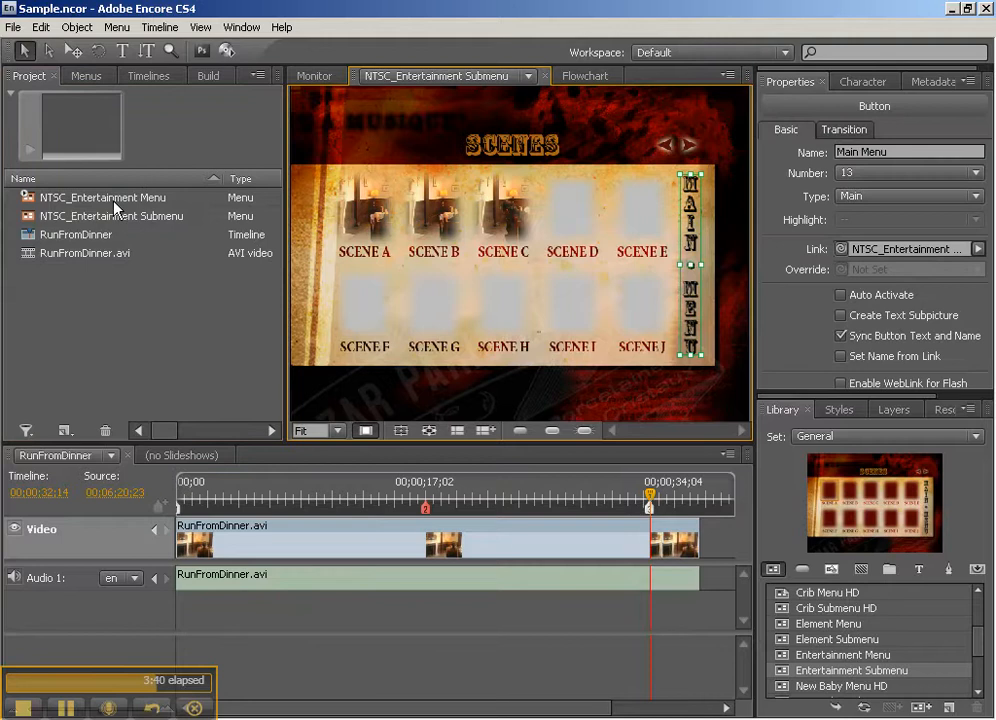
pyautogui.click(36, 200)
pyautogui.doubleClick(34, 202)
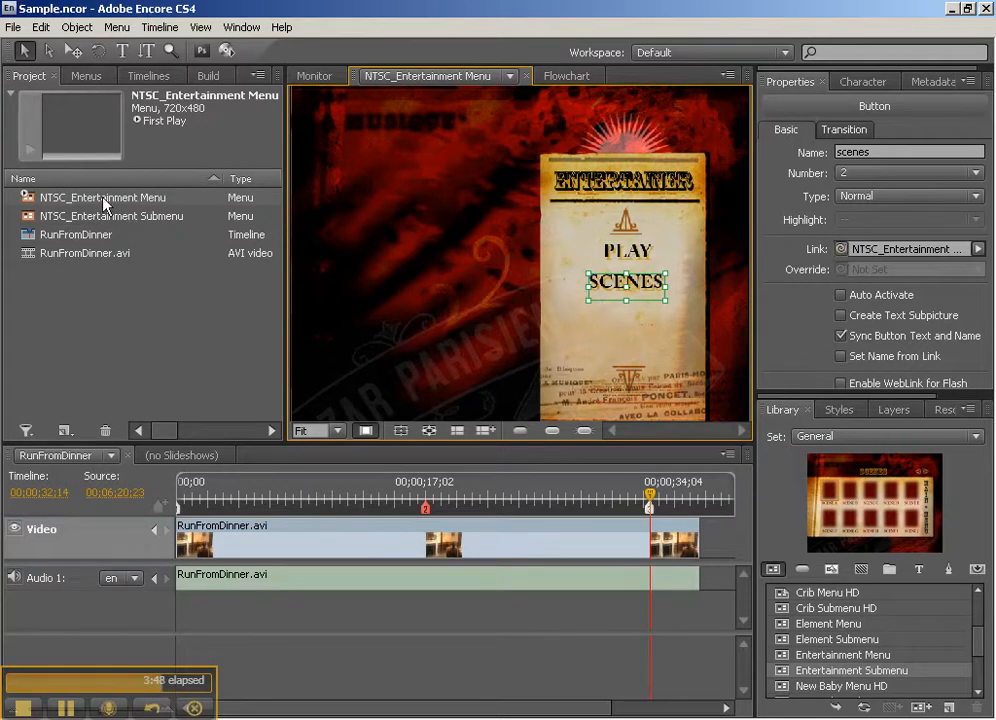
# - Open the project flowchart in a wider, zoomed-out view and examine the links of the disc, NTSC_Entertainment Menu and RunFromDinner
pyautogui.click(556, 78)
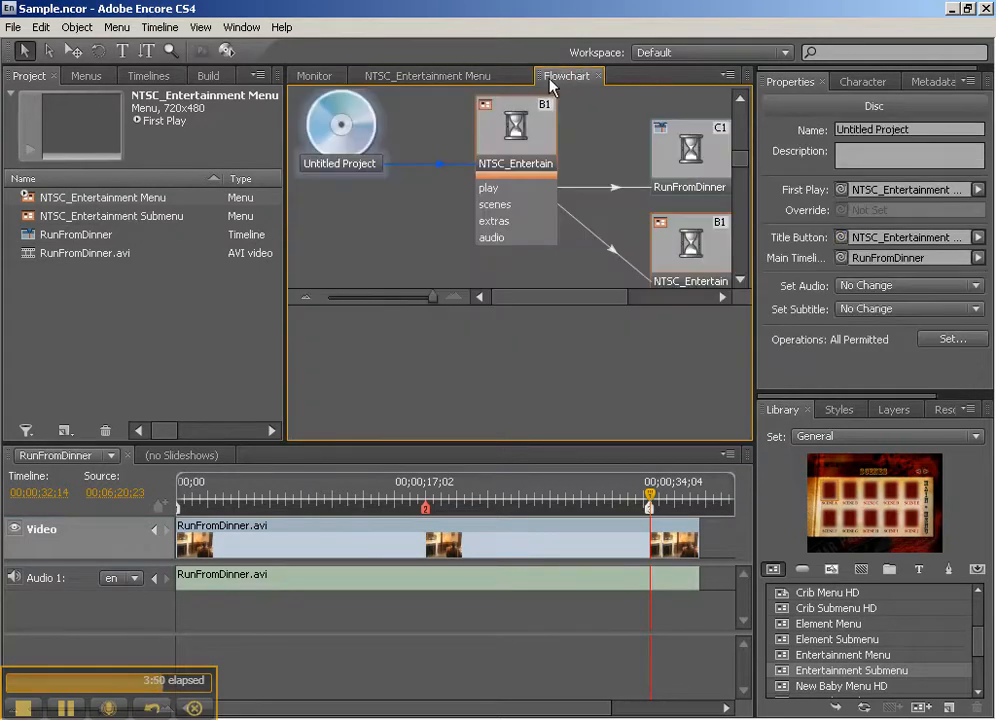
pyautogui.moveTo(755, 278); pyautogui.dragTo(933, 267)
pyautogui.moveTo(432, 298); pyautogui.dragTo(407, 300)
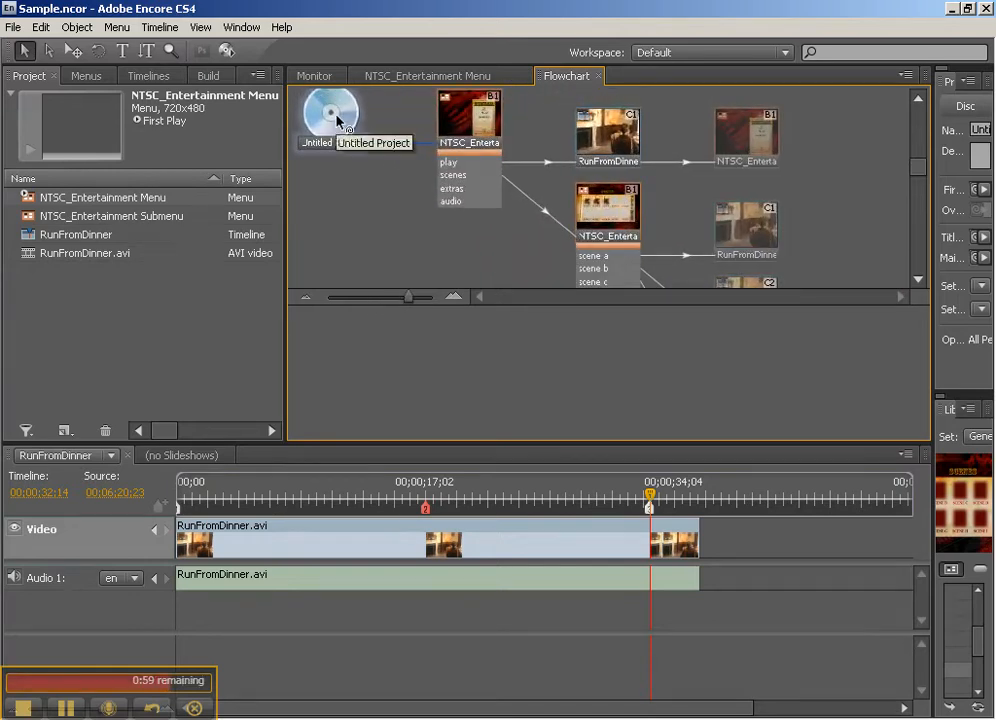
pyautogui.click(484, 131)
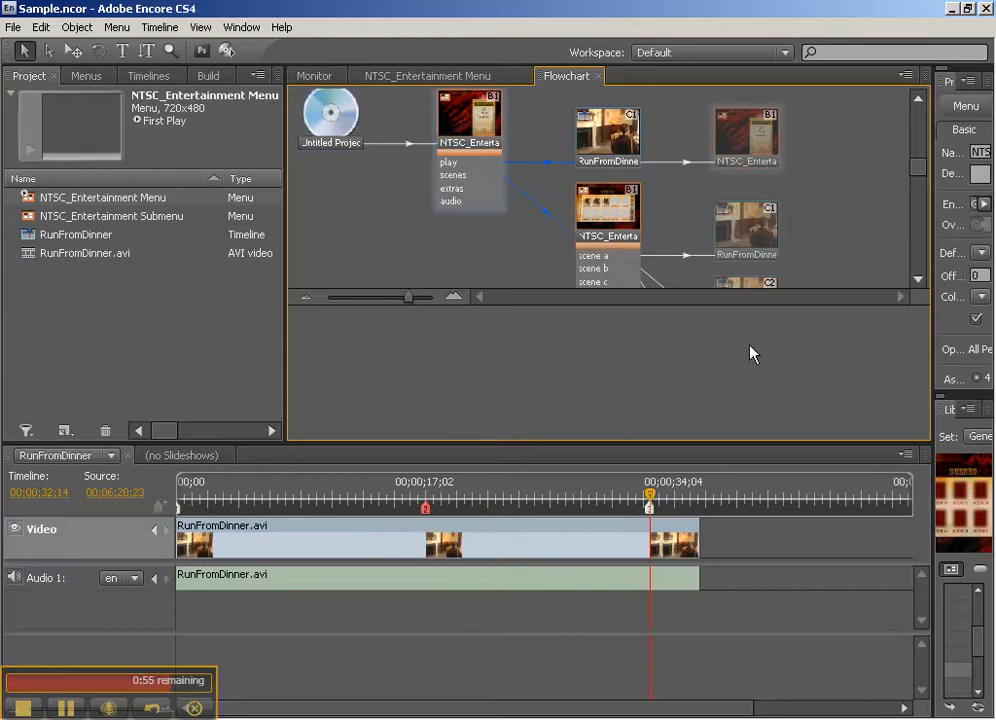
pyautogui.moveTo(921, 168)
pyautogui.mouseDown()
pyautogui.moveTo(918, 187)
pyautogui.moveTo(920, 167)
pyautogui.mouseUp()
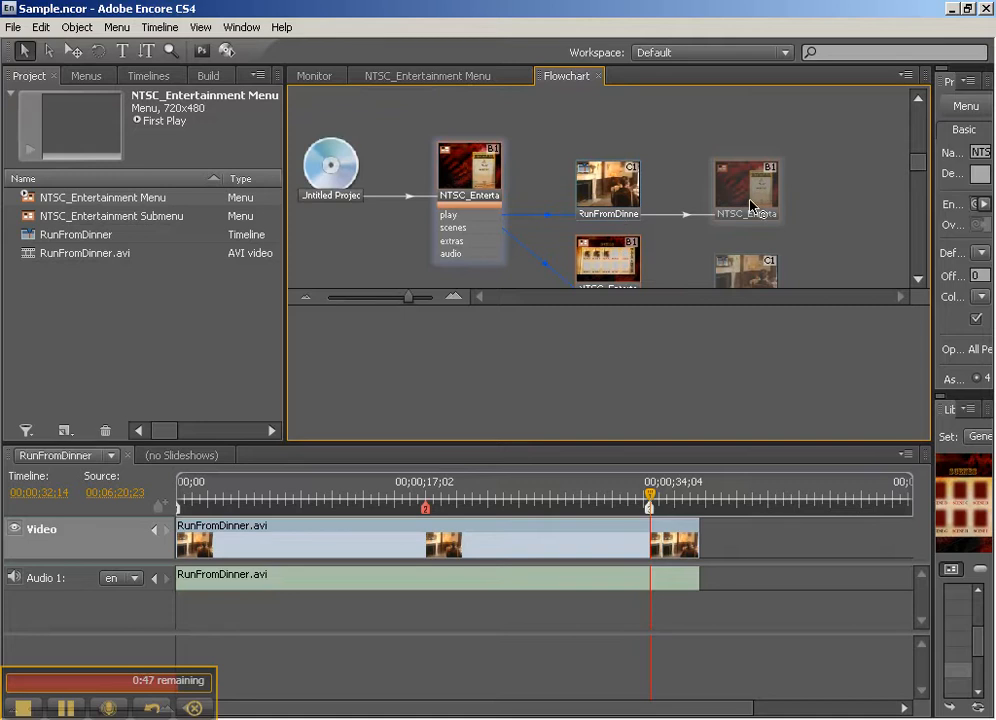
pyautogui.click(607, 190)
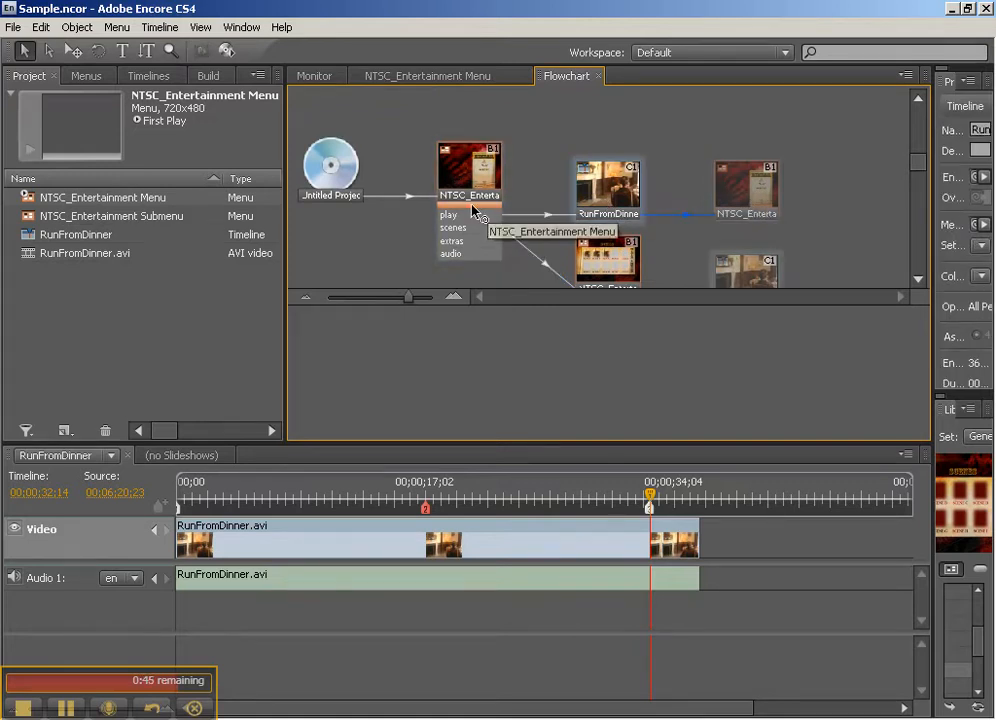
pyautogui.click(333, 178)
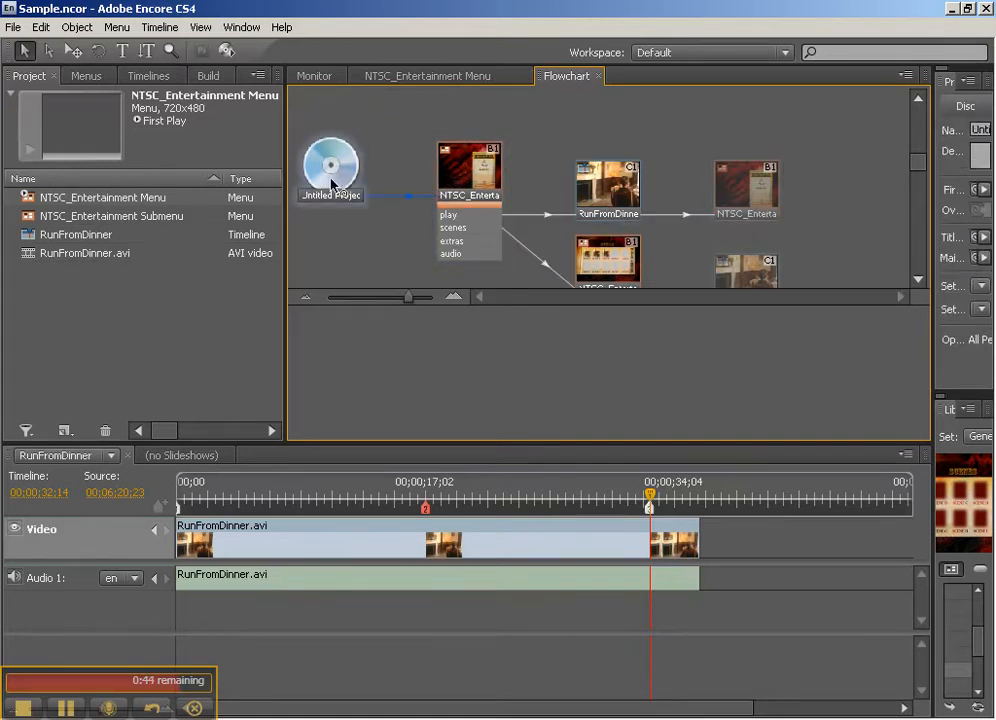
# - Preview the project from the main menu, follow Scenes to the submenu and play Scene B
pyautogui.click(308, 80)
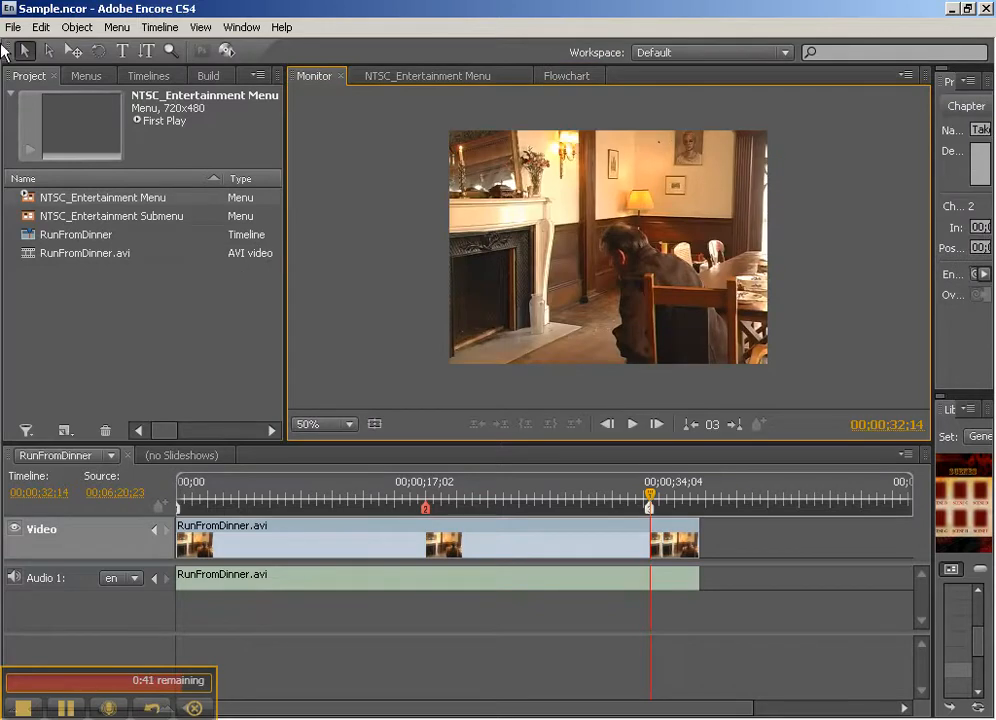
pyautogui.click(227, 51)
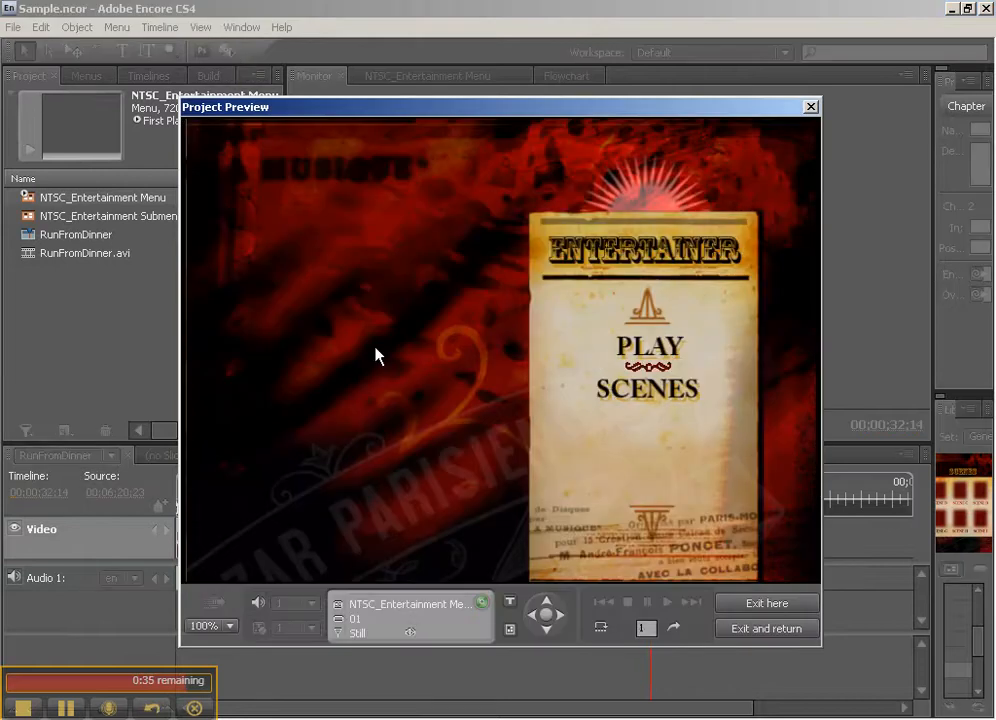
pyautogui.click(654, 401)
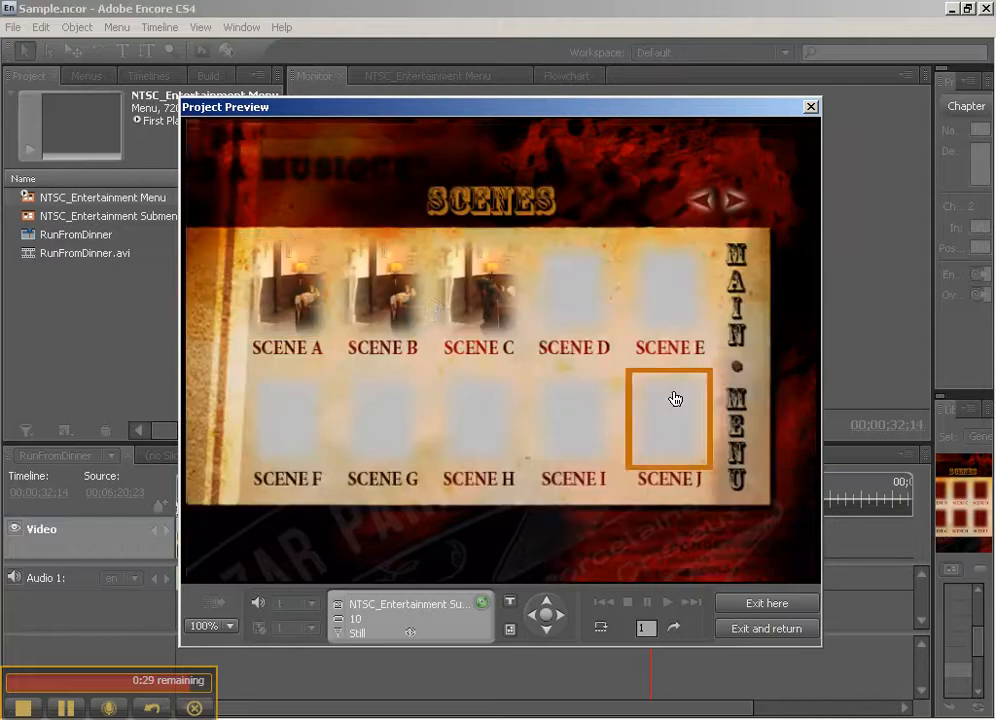
pyautogui.click(389, 305)
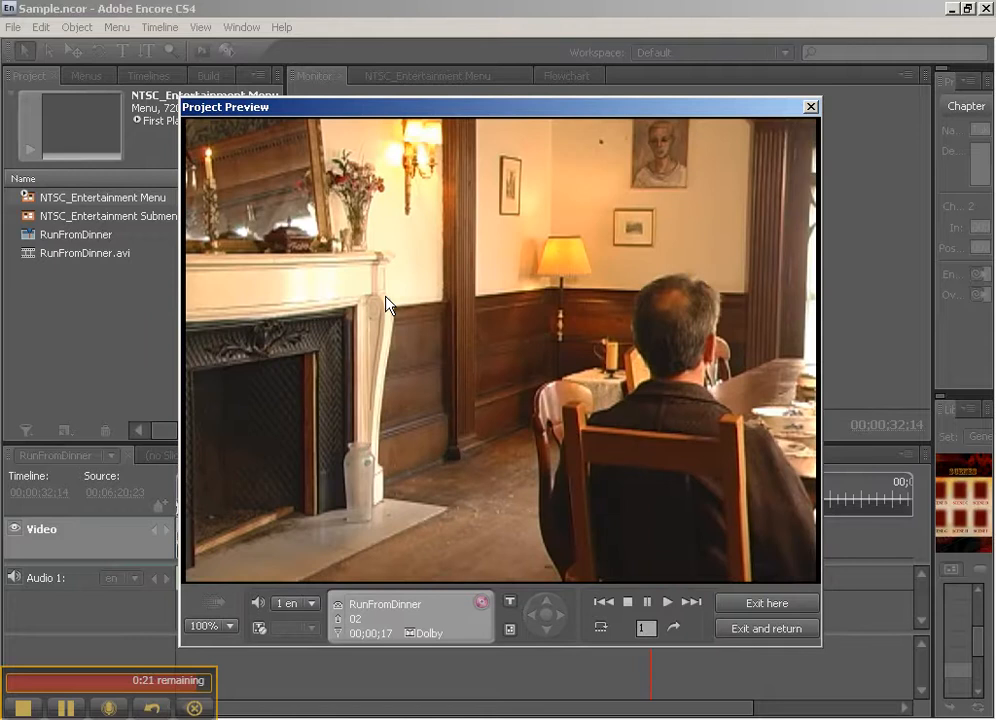